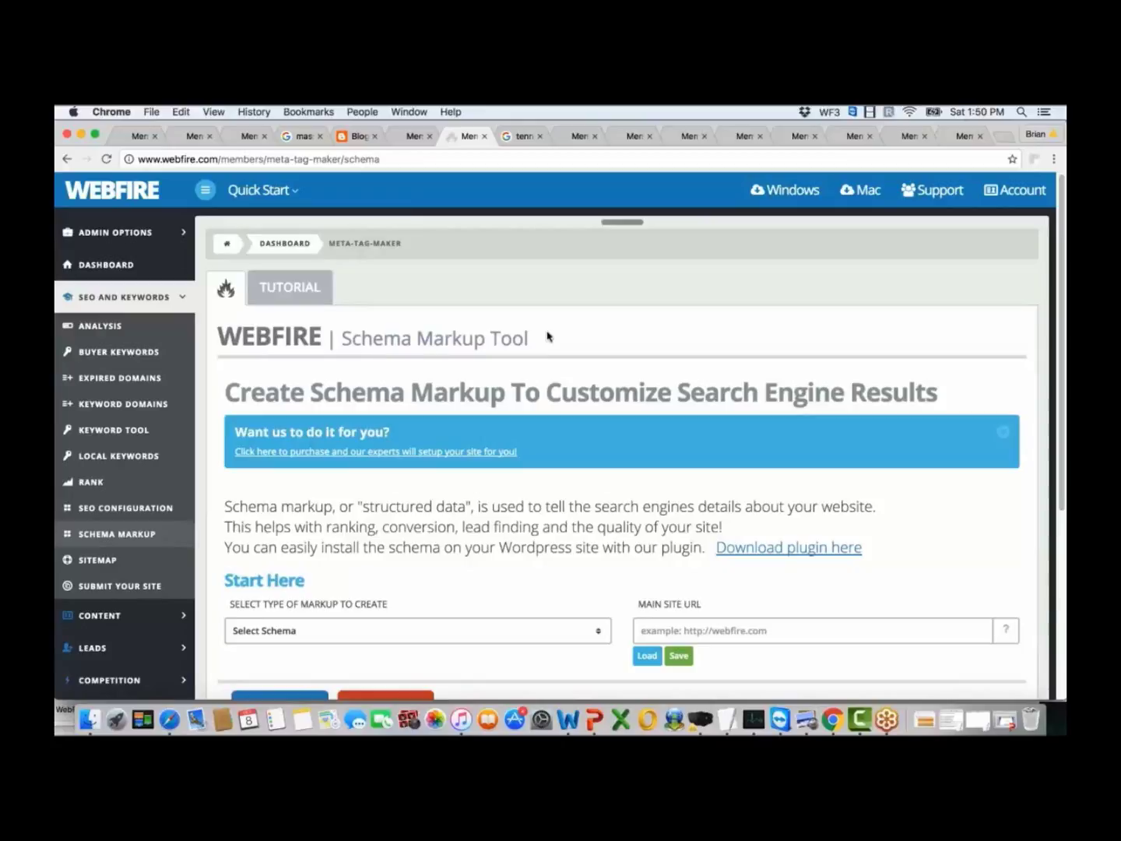
# Examine the Google results for "tennis shop madison wi", including The Tennis Shop's business listing, review ratings and related searches
pyautogui.click(520, 137)
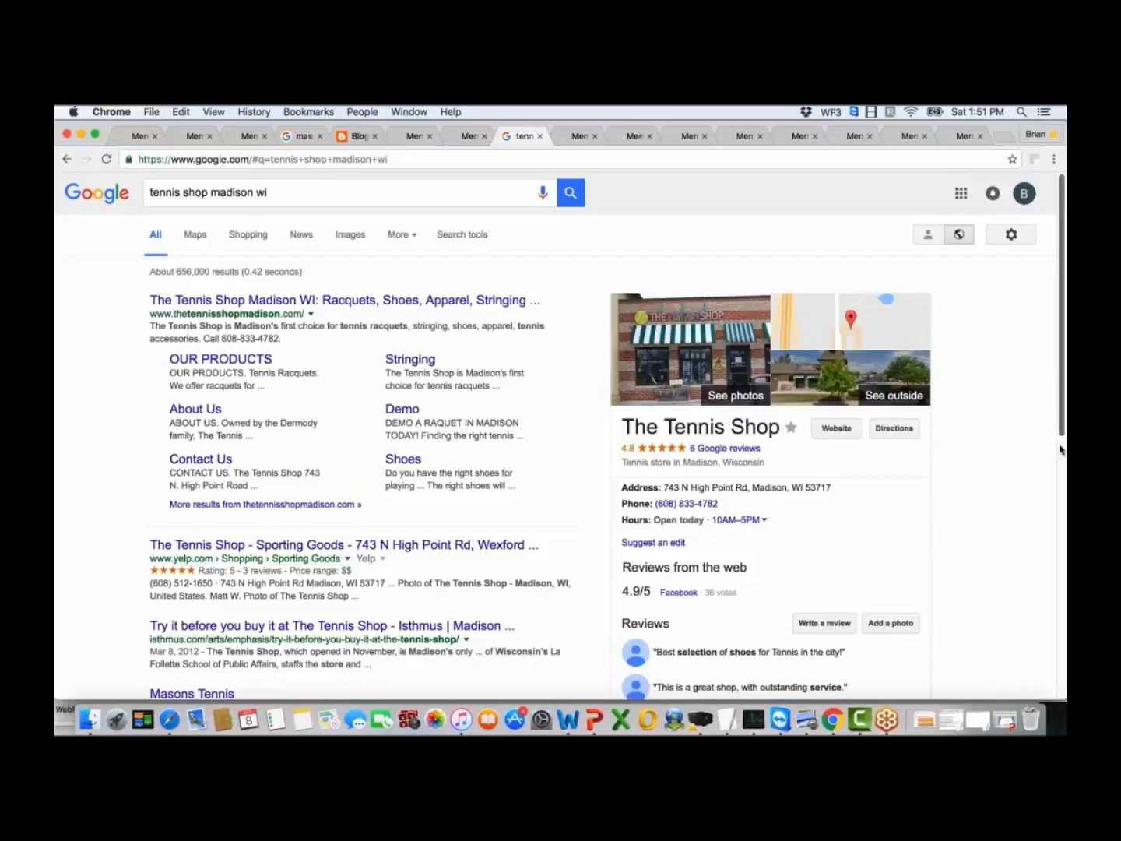
pyautogui.moveTo(1060, 449); pyautogui.dragTo(1059, 585)
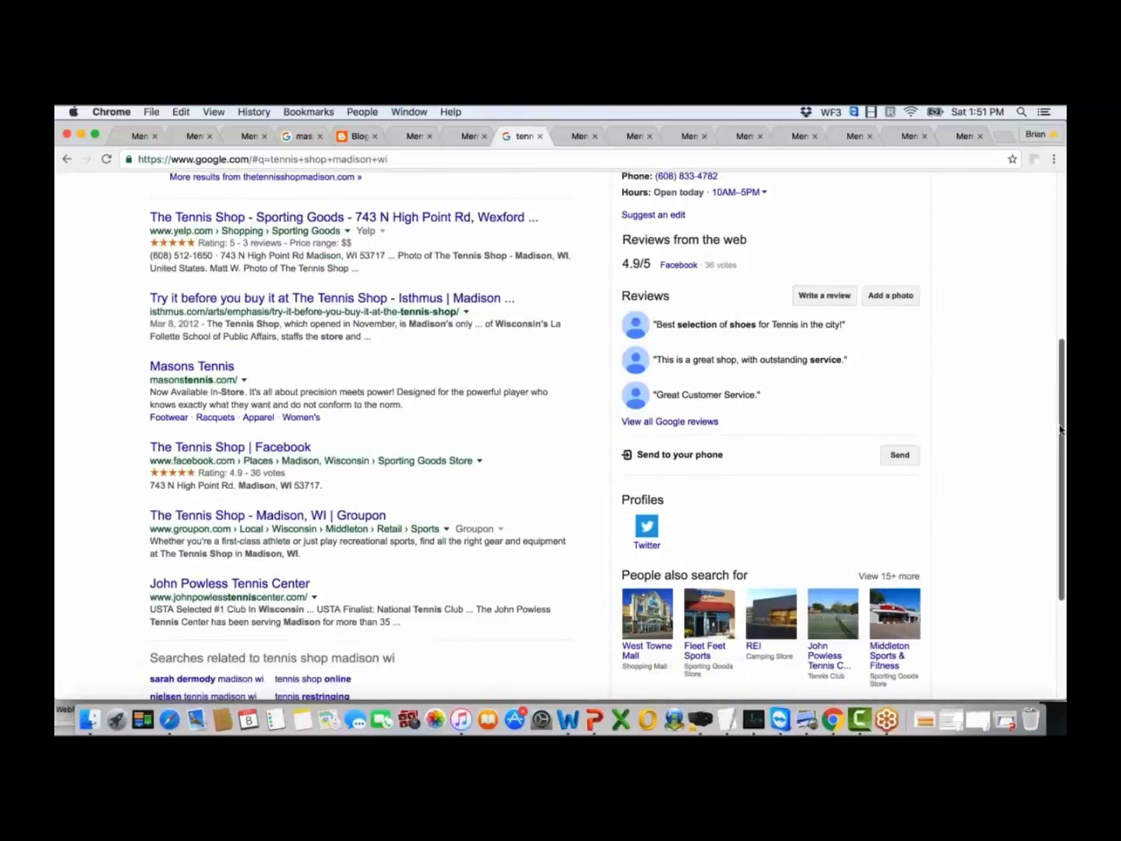
pyautogui.moveTo(1060, 431); pyautogui.dragTo(1055, 328)
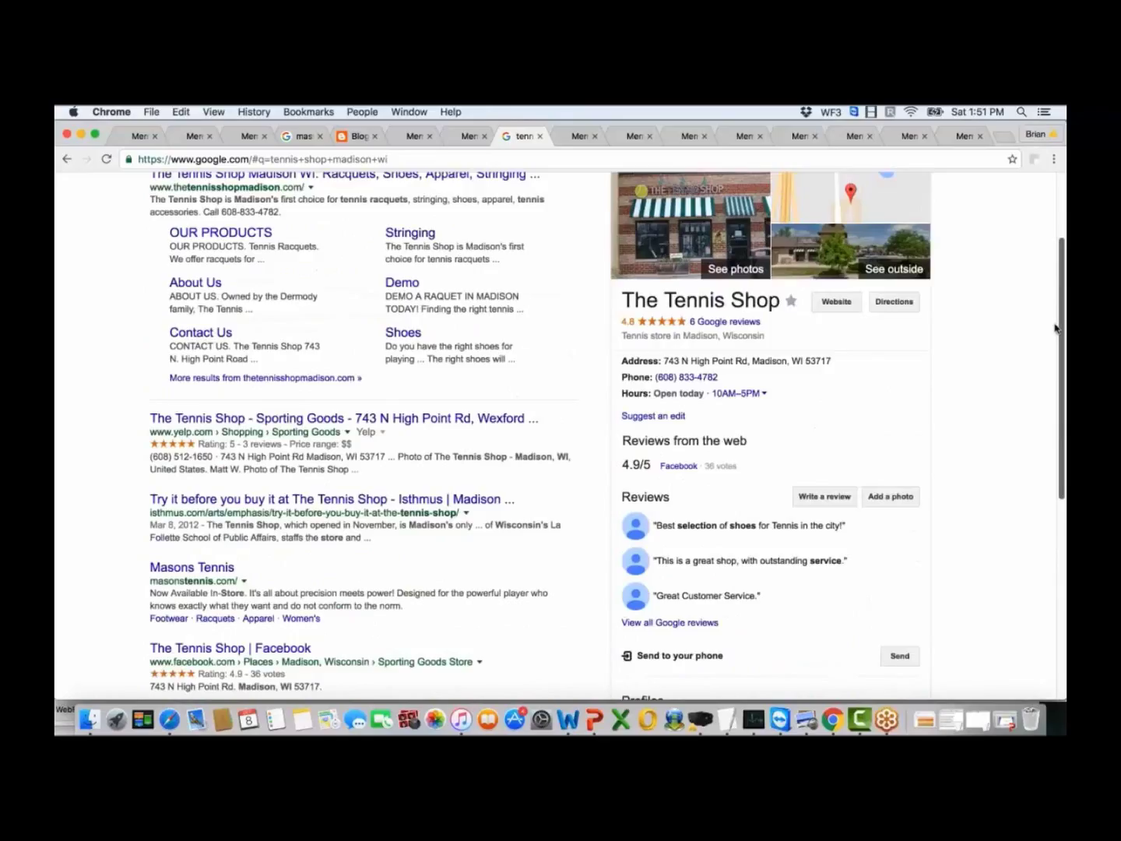
pyautogui.scroll(-2, 1055, 329)
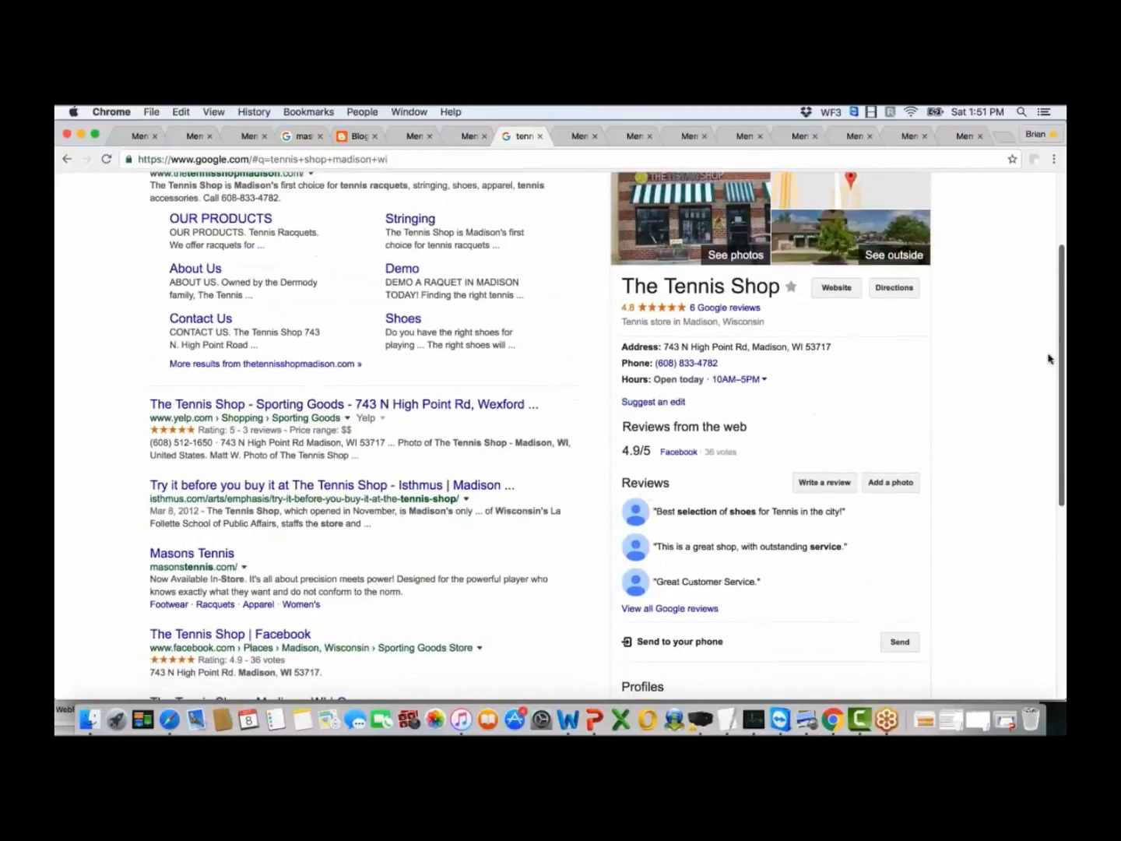
pyautogui.scroll(-4, 1047, 362)
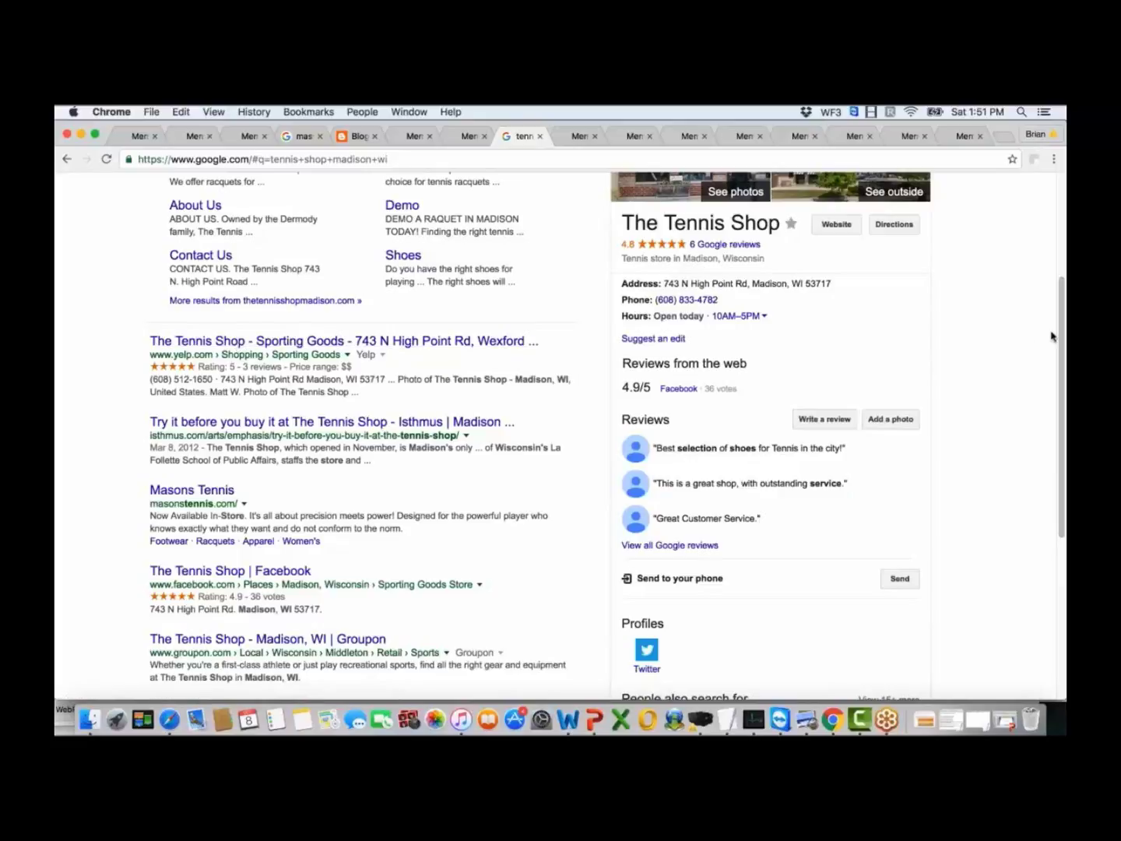
pyautogui.moveTo(1062, 331); pyautogui.dragTo(1051, 222)
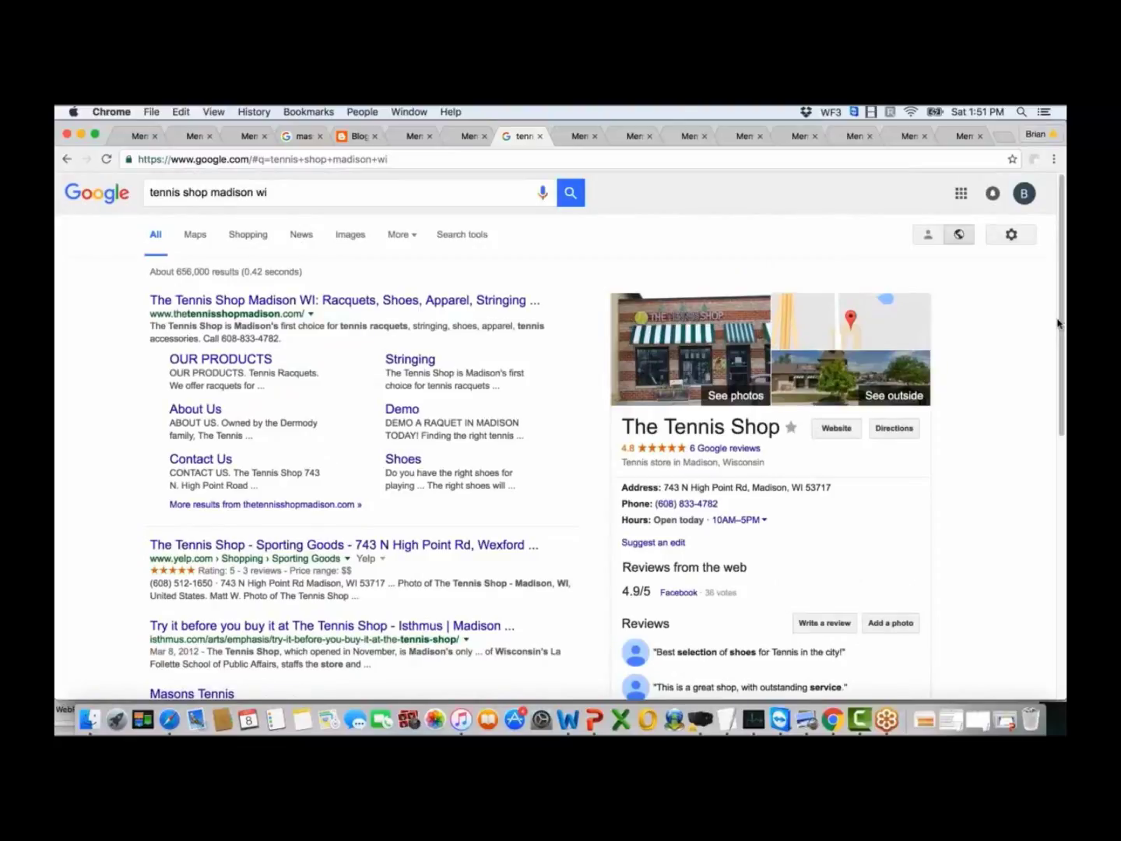
pyautogui.scroll(-5, 1059, 394)
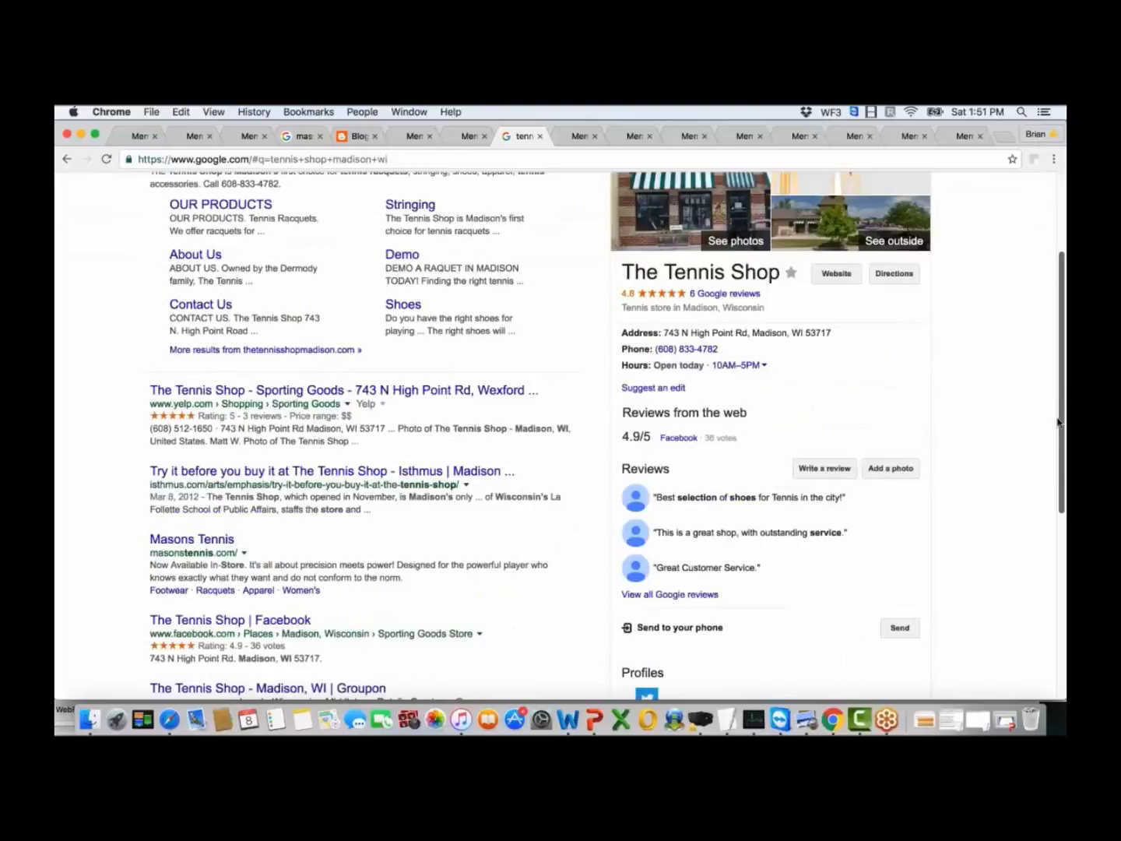
pyautogui.moveTo(1064, 439); pyautogui.dragTo(1065, 511)
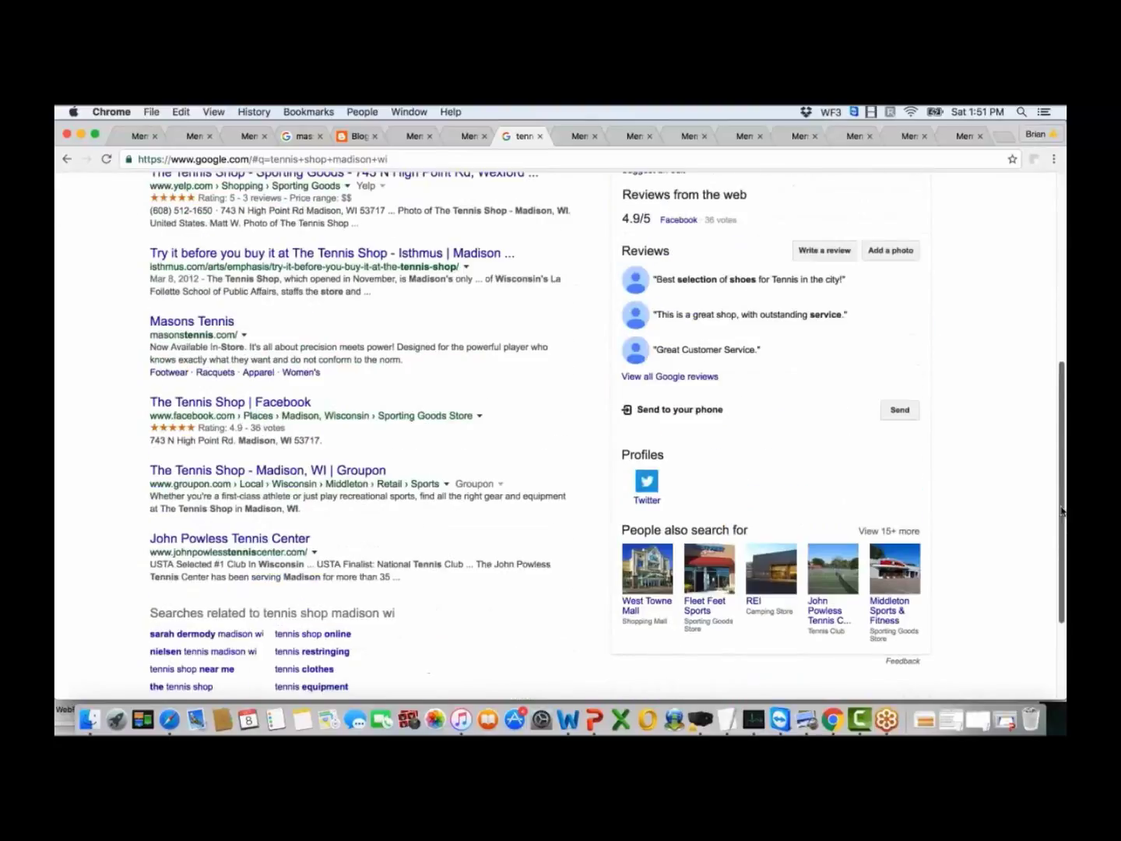
pyautogui.moveTo(670, 510); pyautogui.dragTo(359, 689)
pyautogui.click(136, 547)
pyautogui.click(468, 669)
pyautogui.moveTo(397, 616); pyautogui.dragTo(137, 521)
pyautogui.click(138, 521)
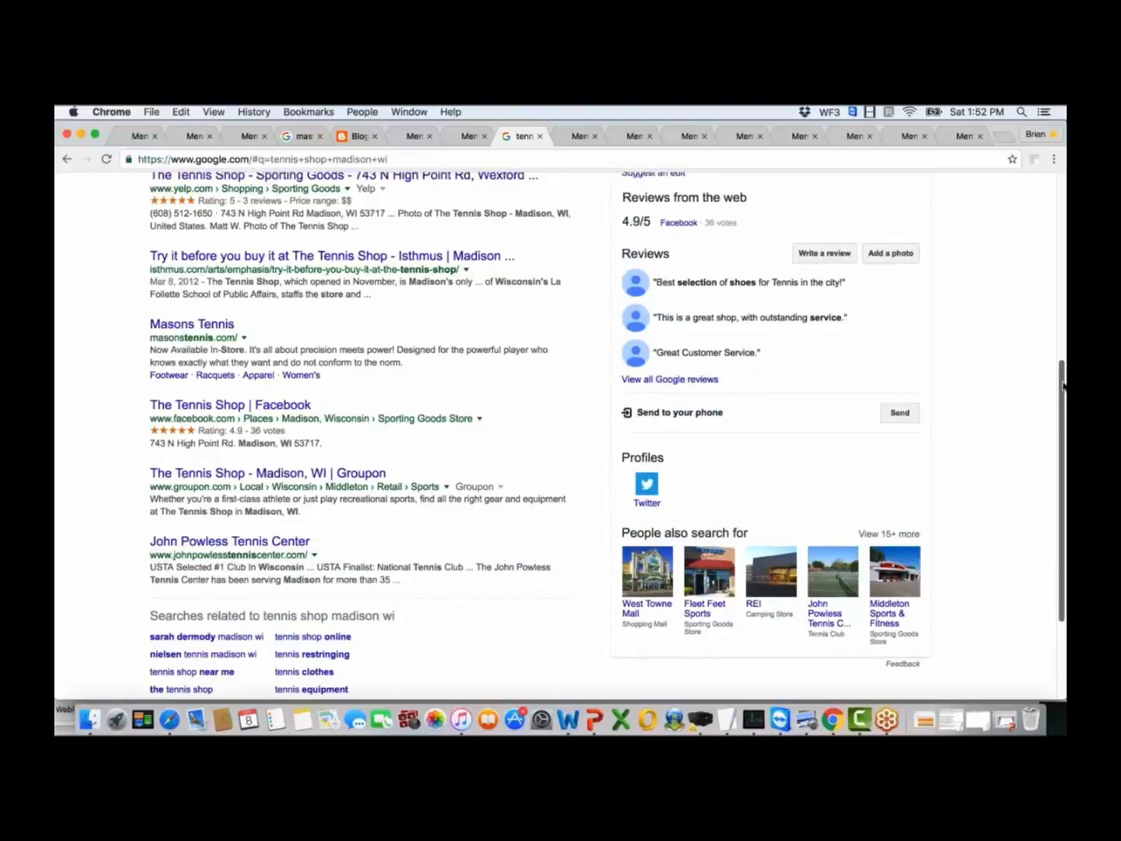
pyautogui.scroll(3, 1039, 280)
pyautogui.scroll(7, 1041, 280)
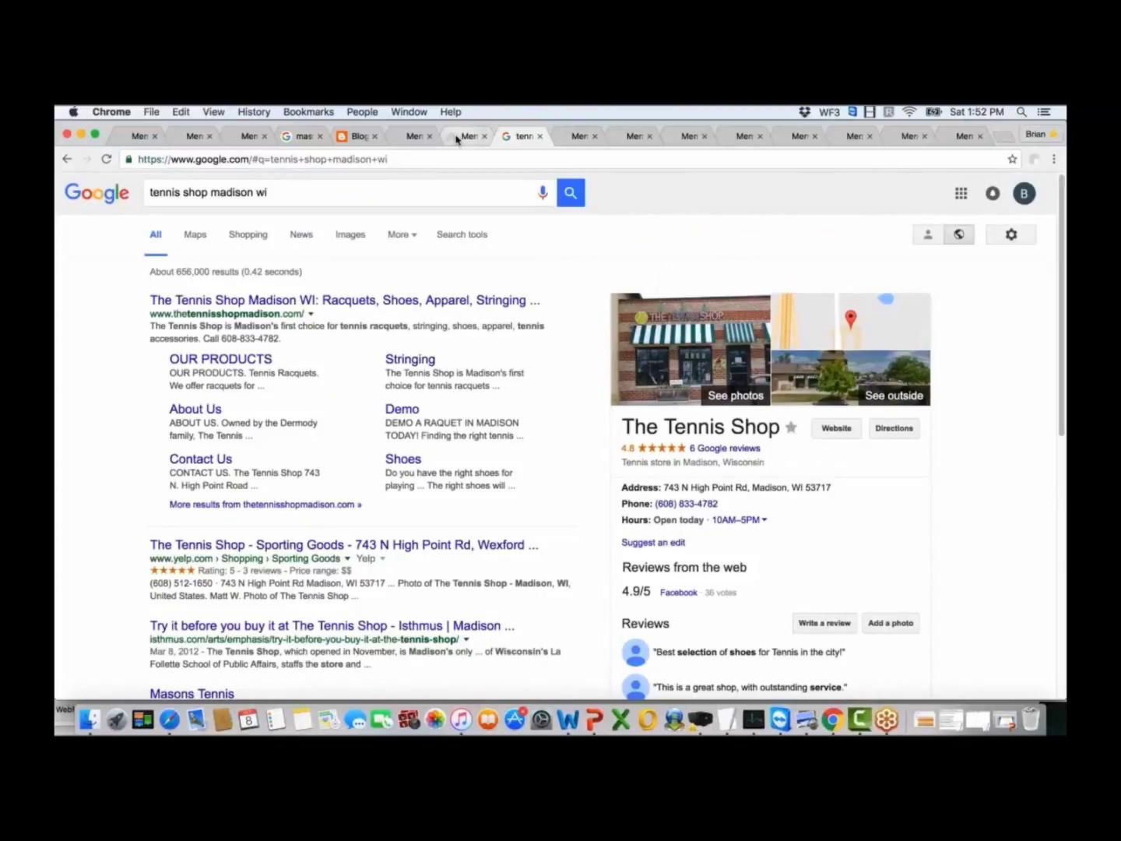
# Return to the Schema Markup Tool and preview the example results for the Blog Article, Product Page and Video markup types
pyautogui.click(457, 139)
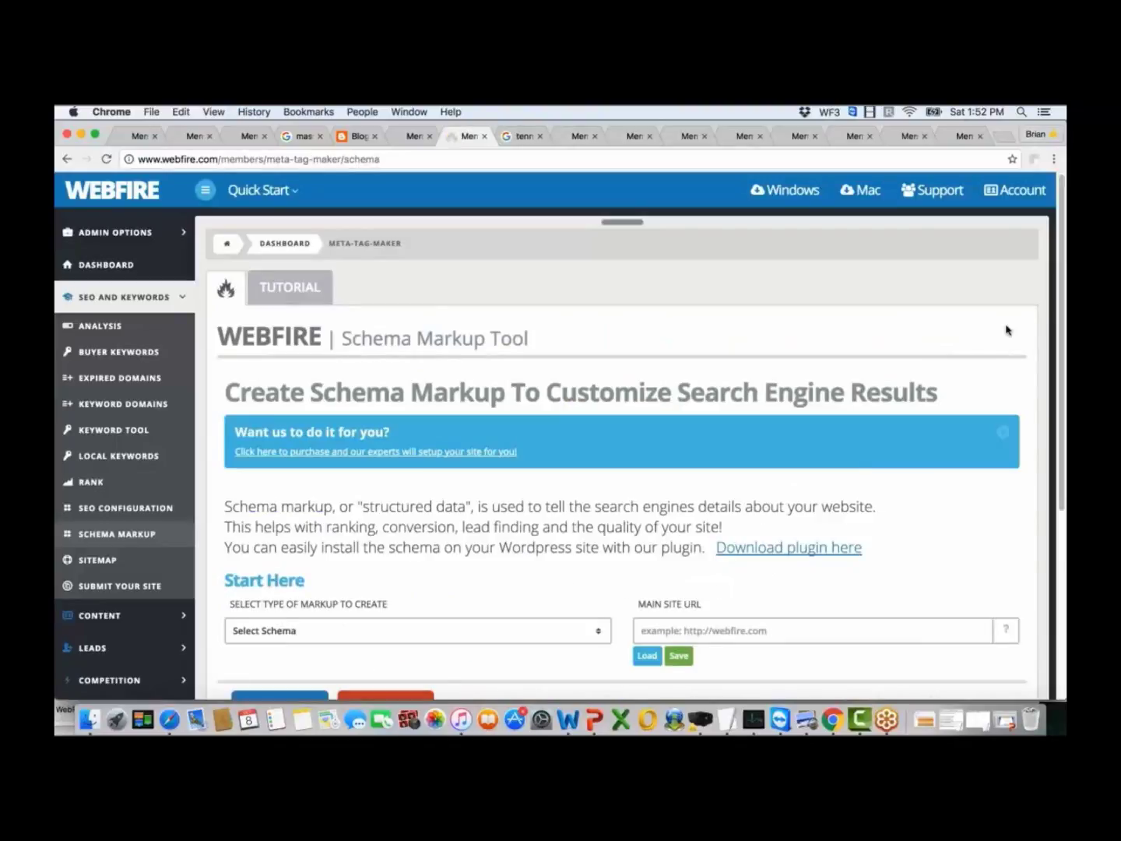
pyautogui.scroll(-2, 1050, 372)
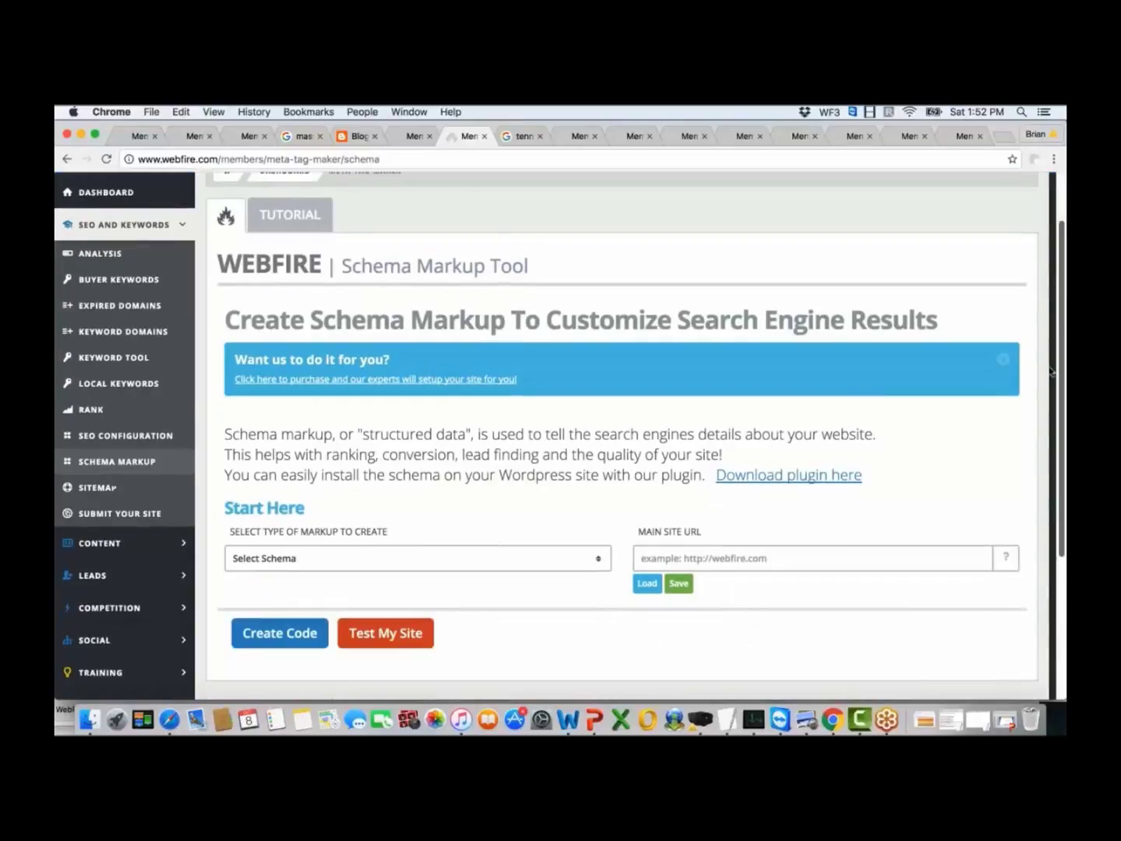
pyautogui.scroll(-5, 1050, 372)
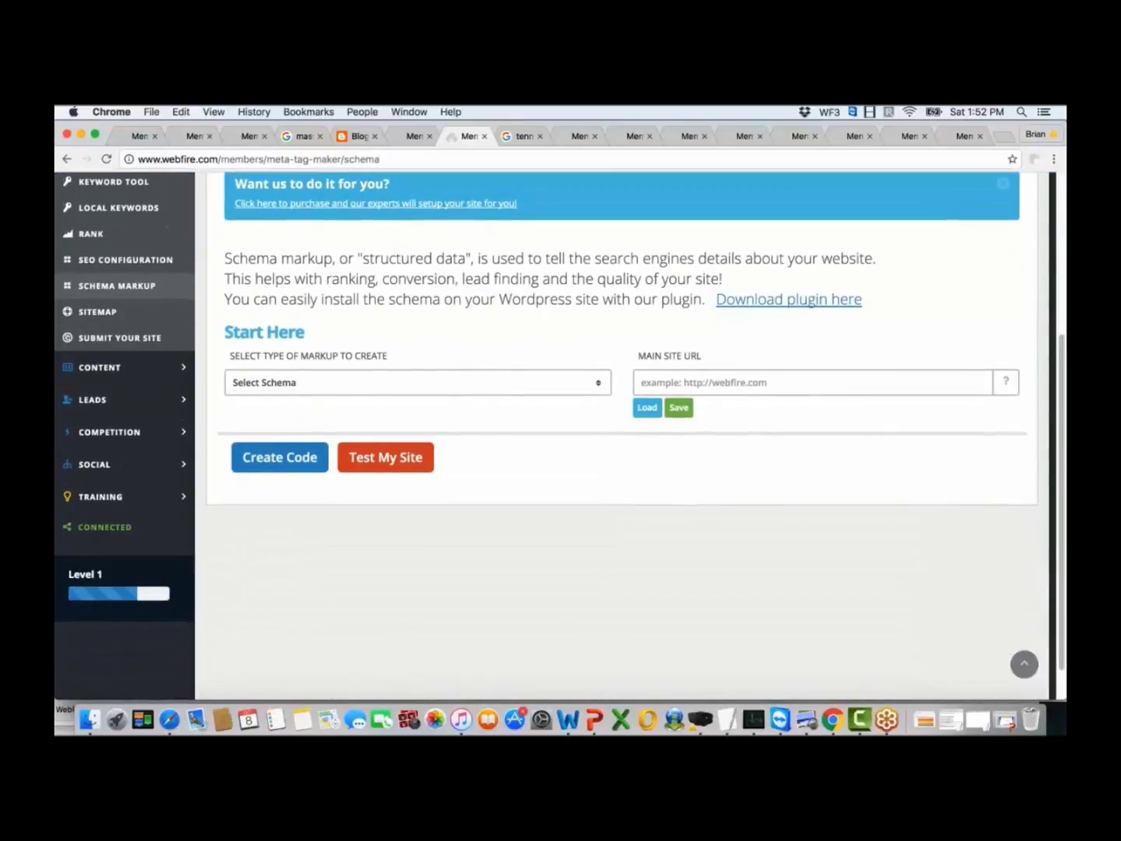
pyautogui.click(599, 387)
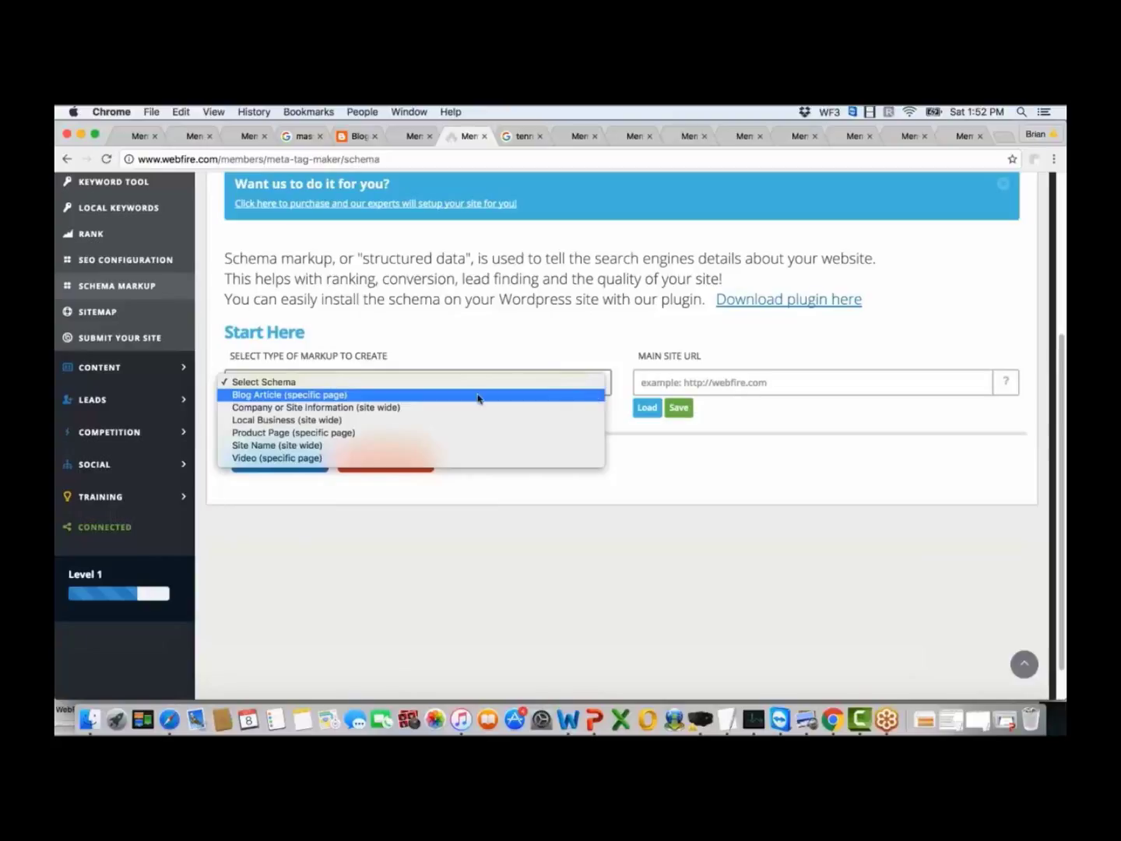
pyautogui.click(373, 397)
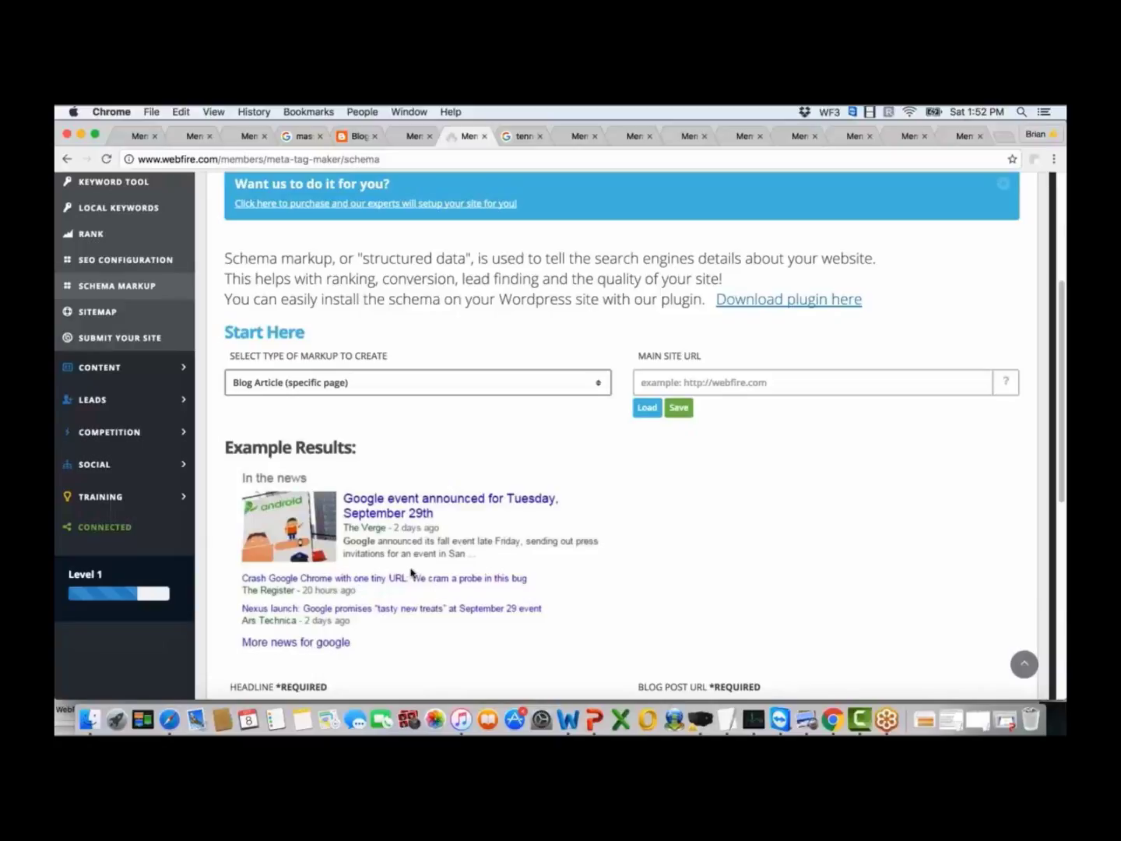
pyautogui.click(593, 383)
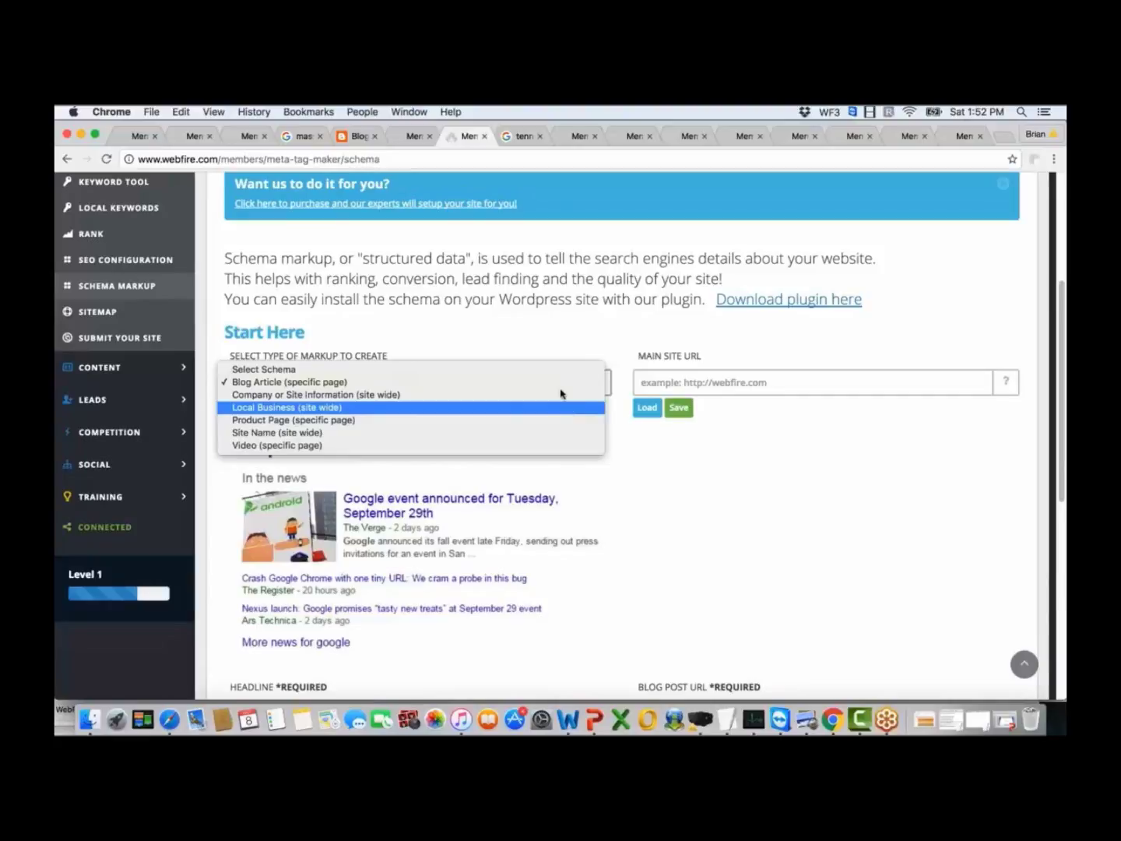
pyautogui.click(540, 424)
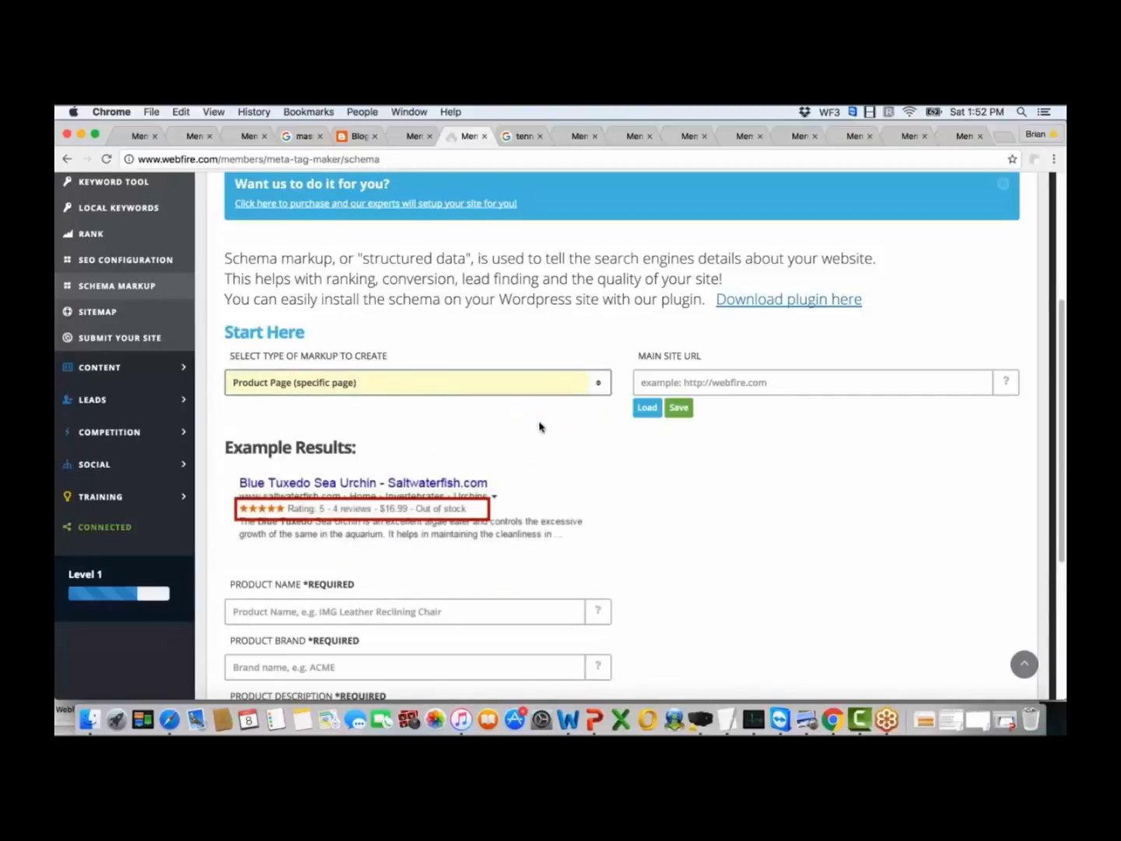
pyautogui.click(599, 384)
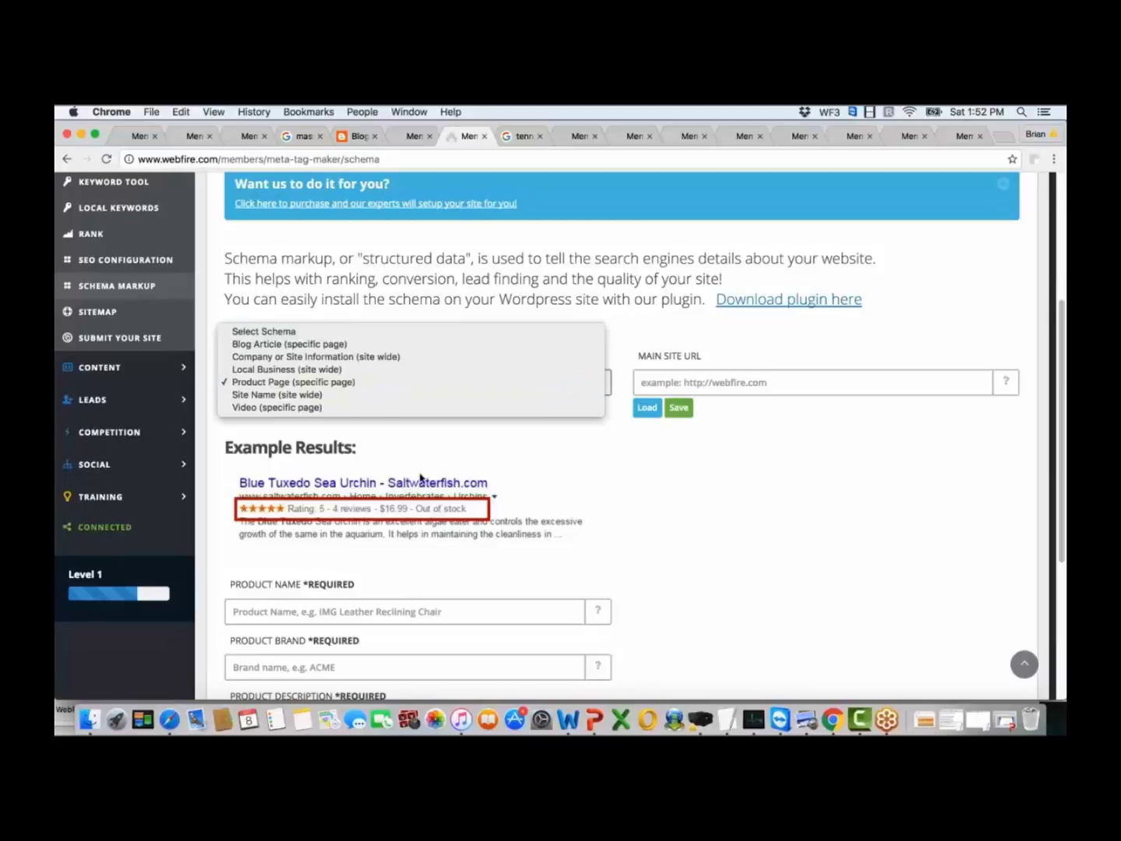
pyautogui.click(363, 409)
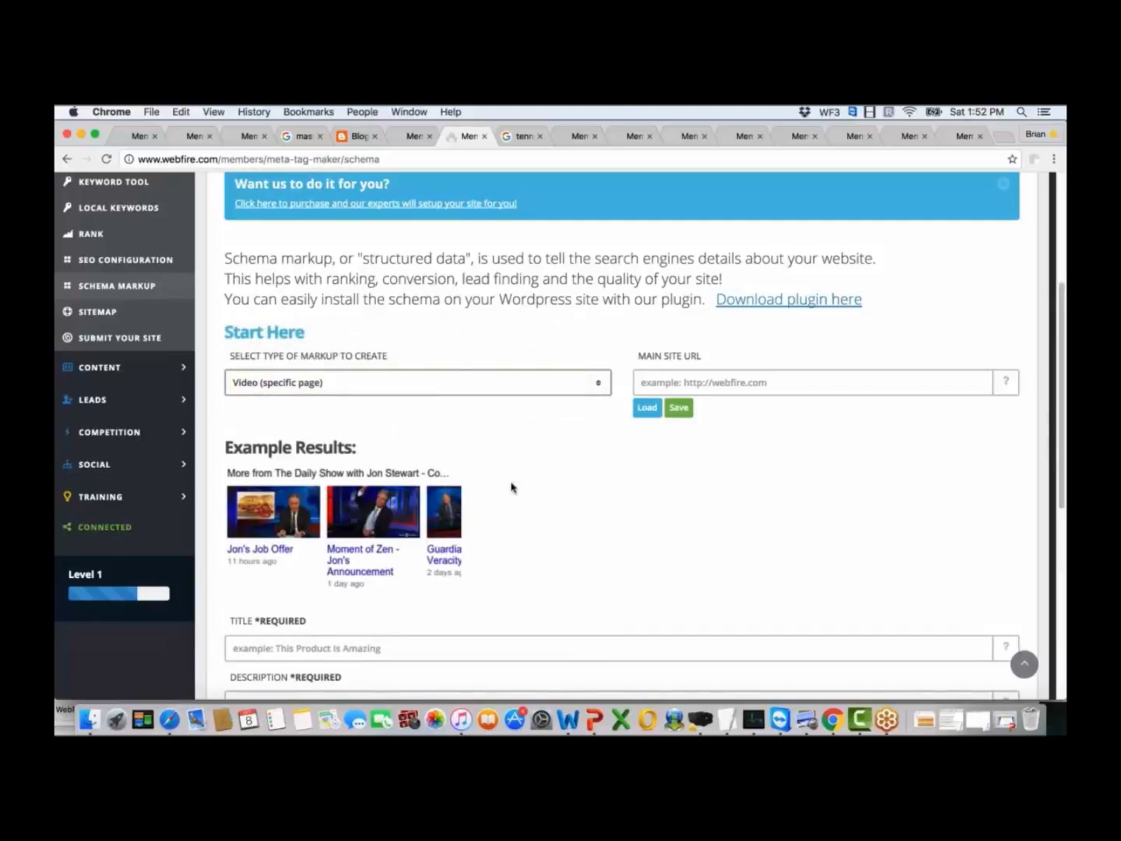
# Choose Local Business (site wide) as the markup type and review its example results, business detail, opening hours and social media fields
pyautogui.click(603, 388)
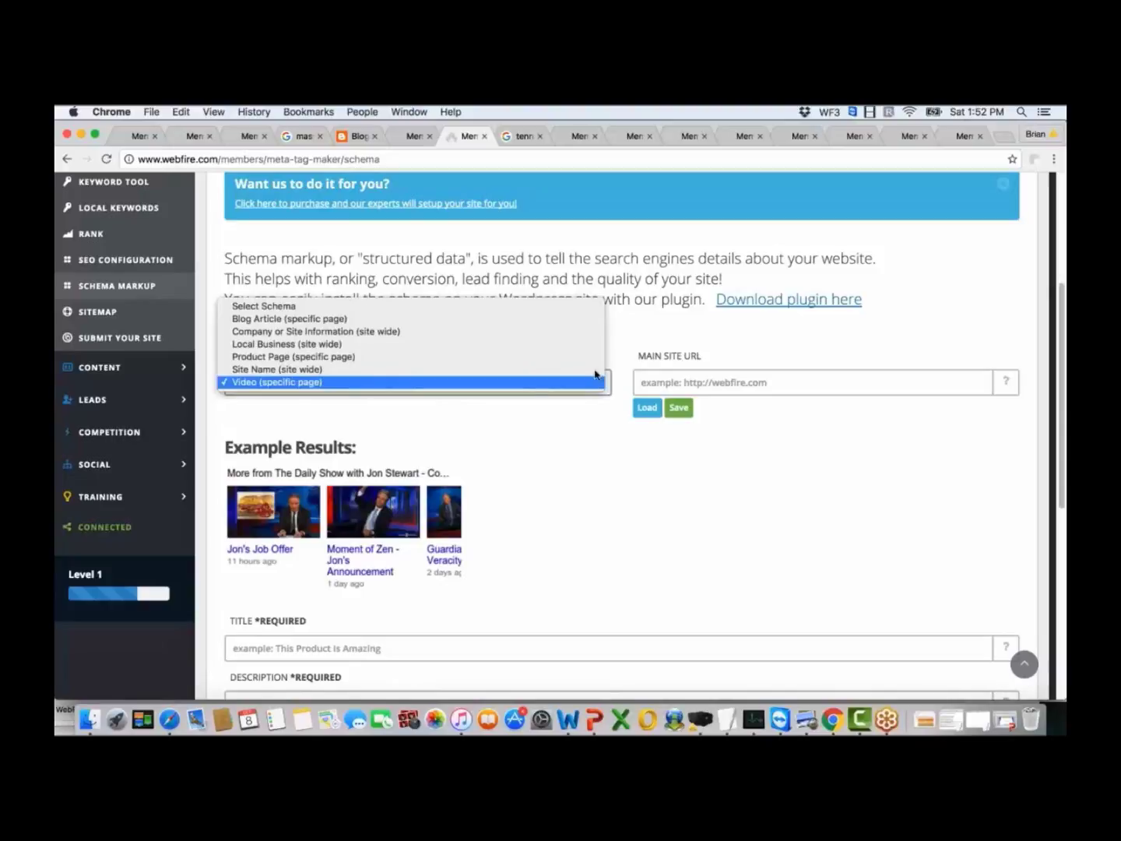
pyautogui.click(585, 346)
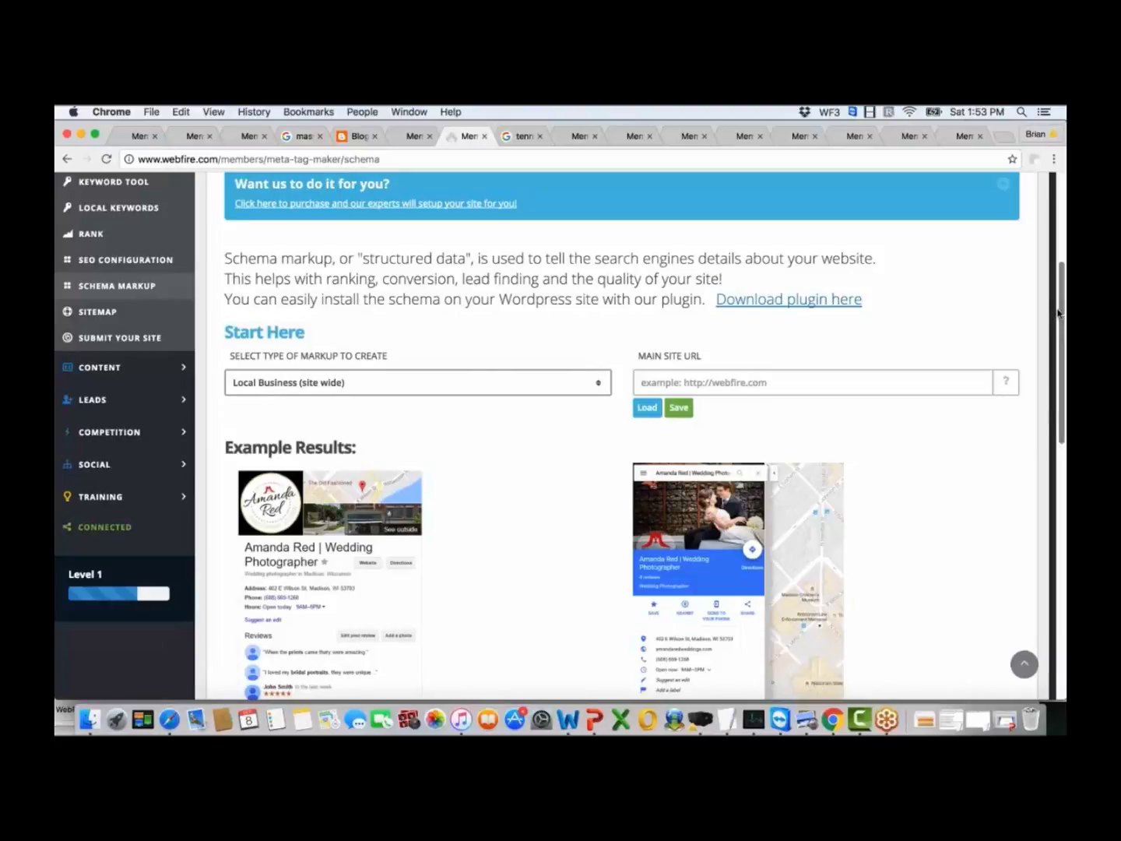
pyautogui.moveTo(1058, 313); pyautogui.dragTo(1057, 361)
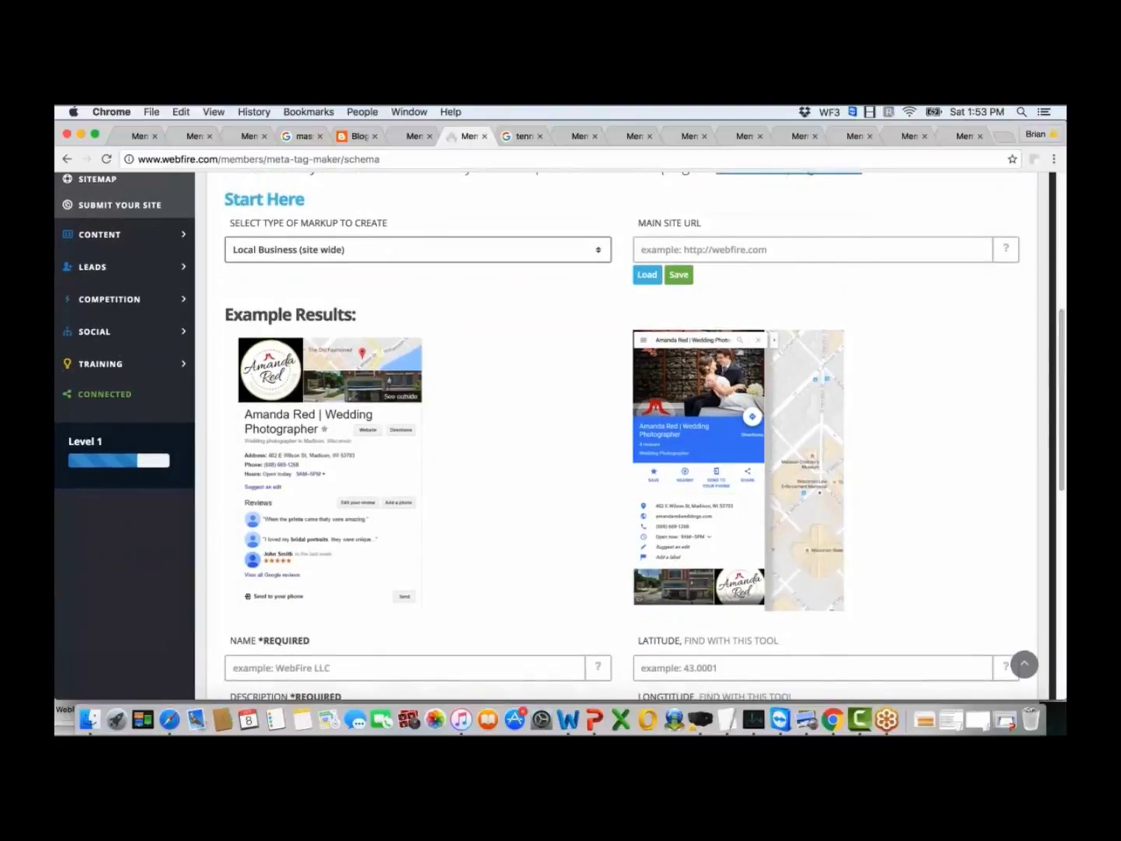
pyautogui.moveTo(1059, 332); pyautogui.dragTo(1059, 486)
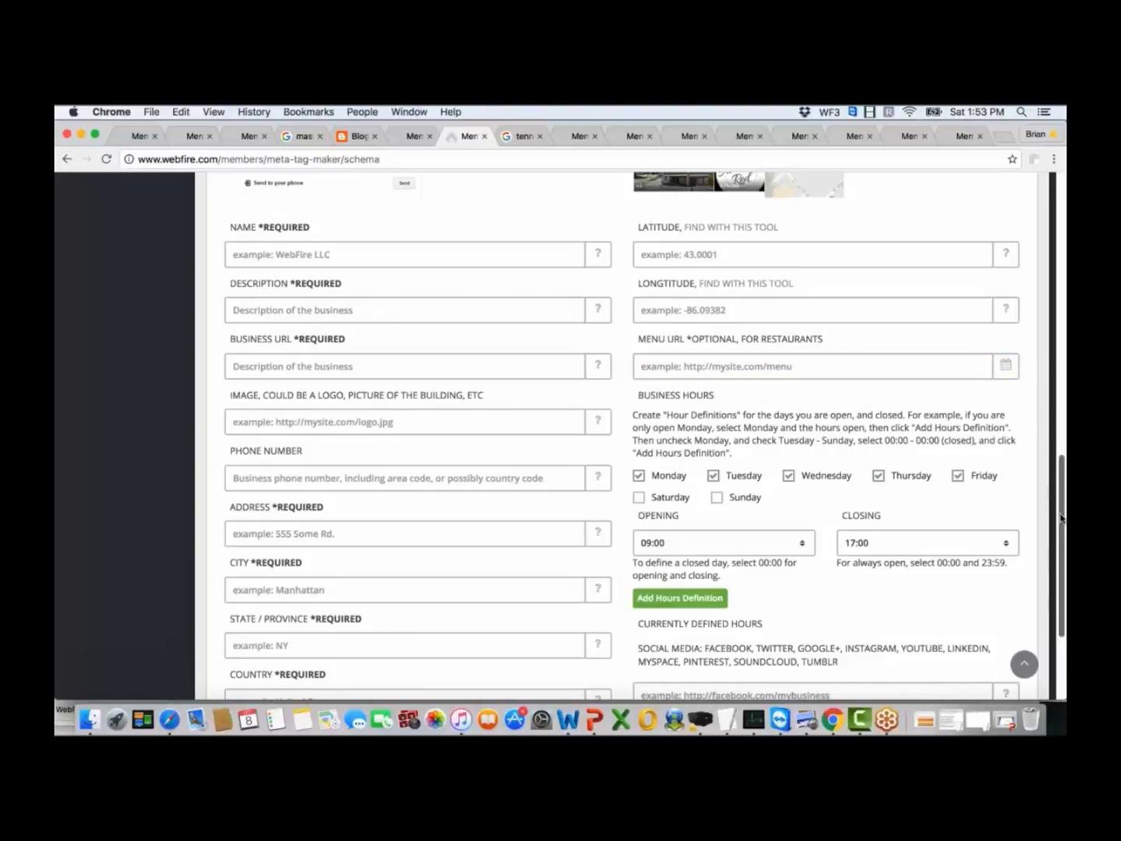
pyautogui.scroll(-3, 1062, 517)
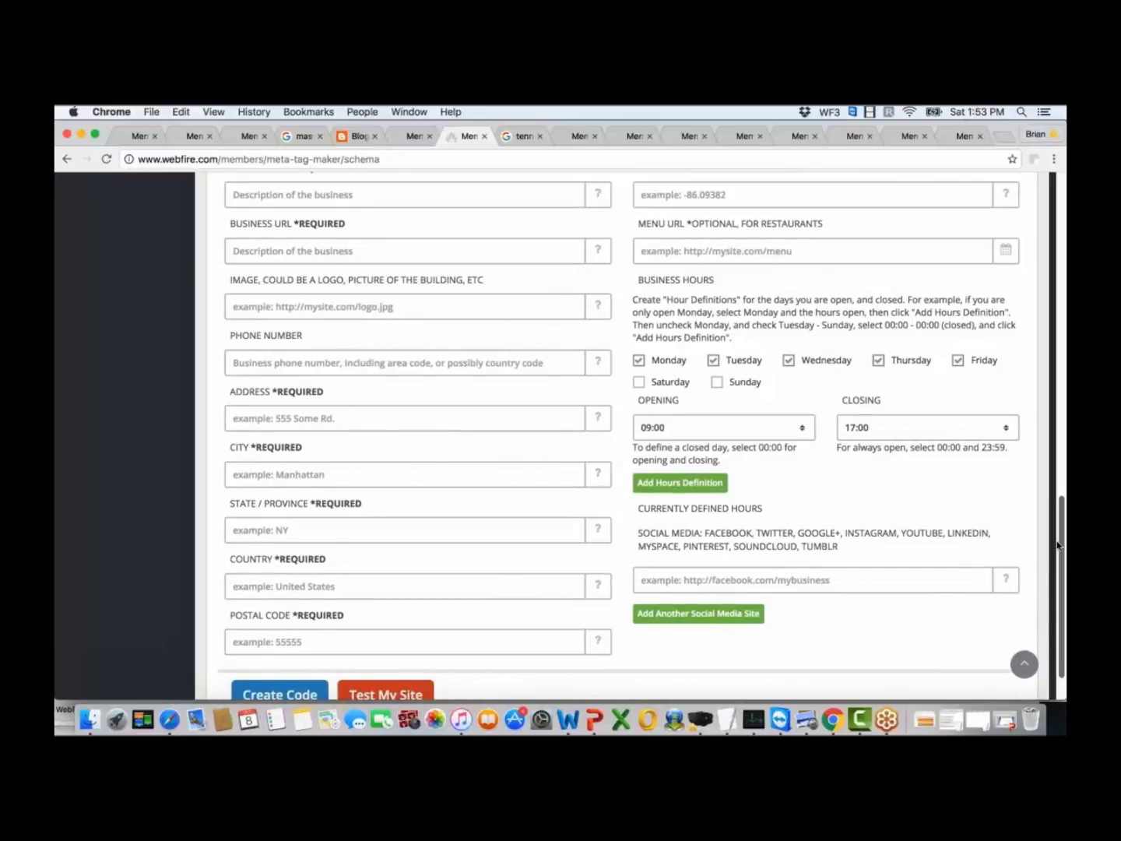
pyautogui.scroll(-1, 1059, 555)
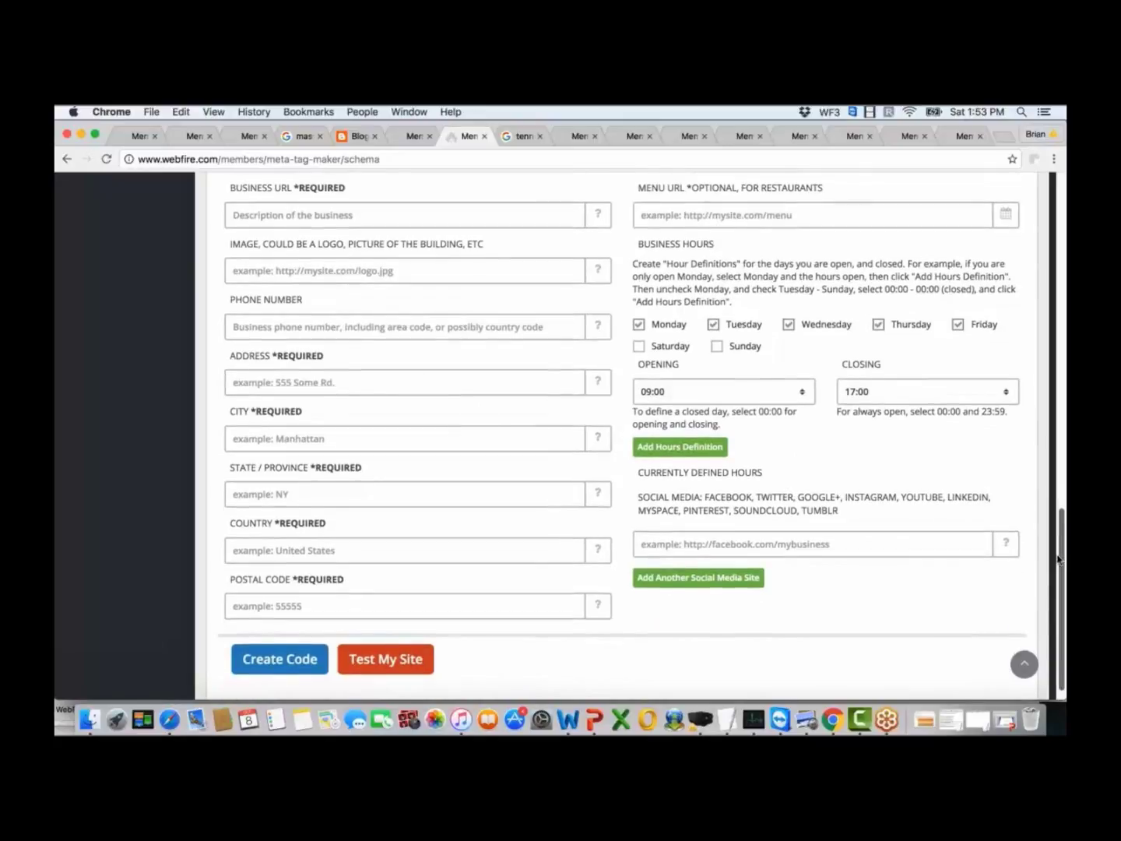
pyautogui.click(937, 540)
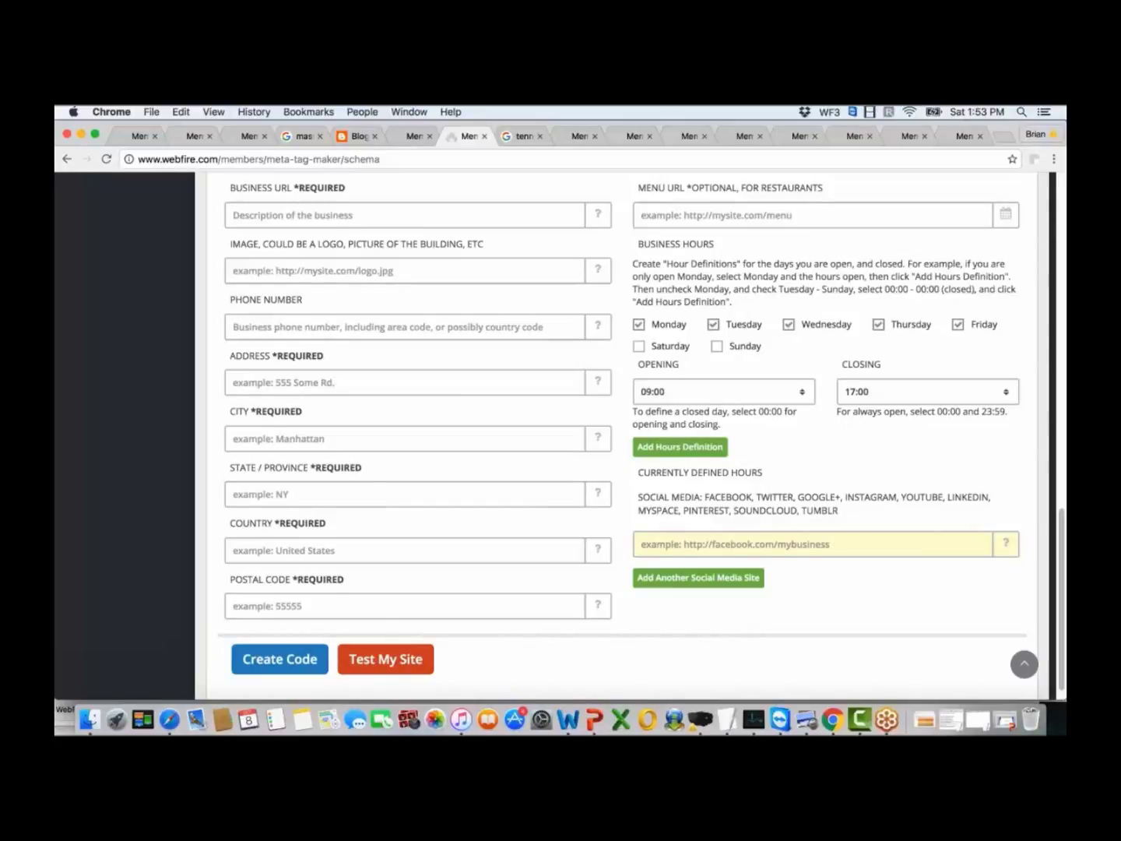
pyautogui.click(334, 596)
pyautogui.click(265, 663)
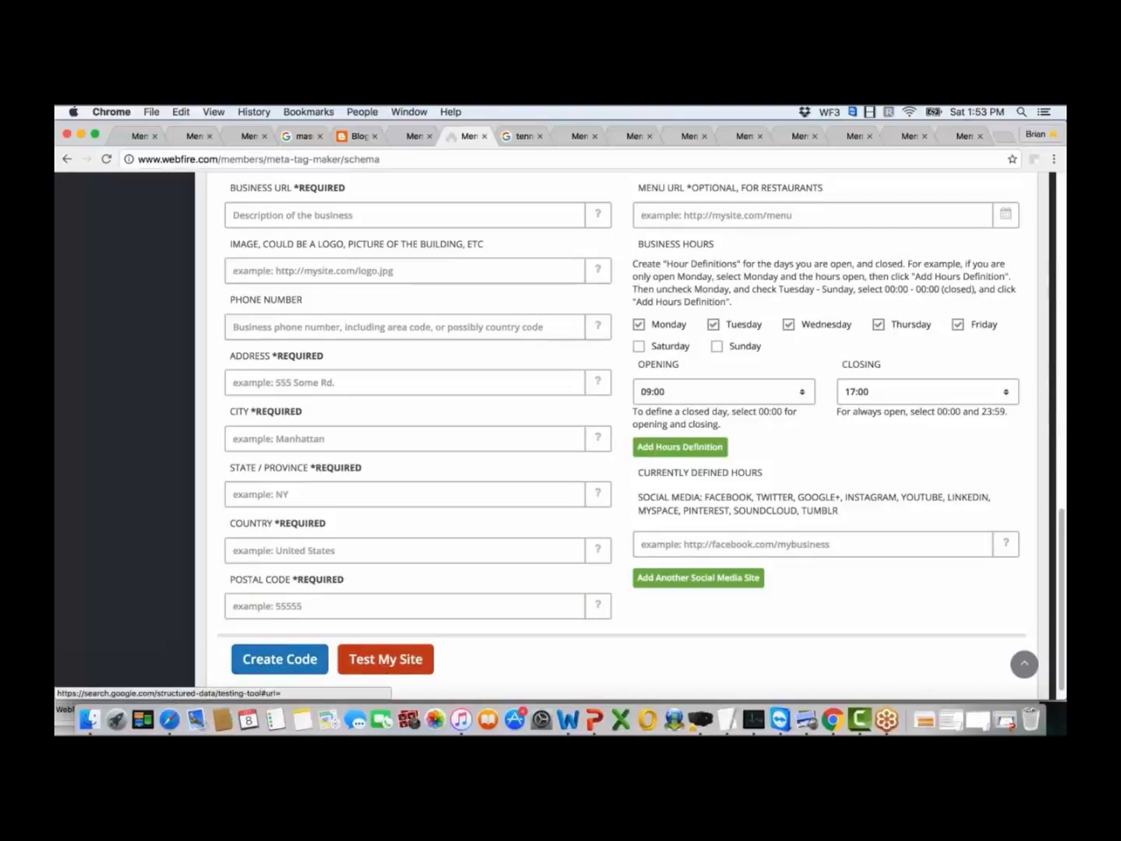
# Look over the whole Local Business markup form again and compare it with the tennis shop's Google search listing
pyautogui.scroll(10, 1034, 330)
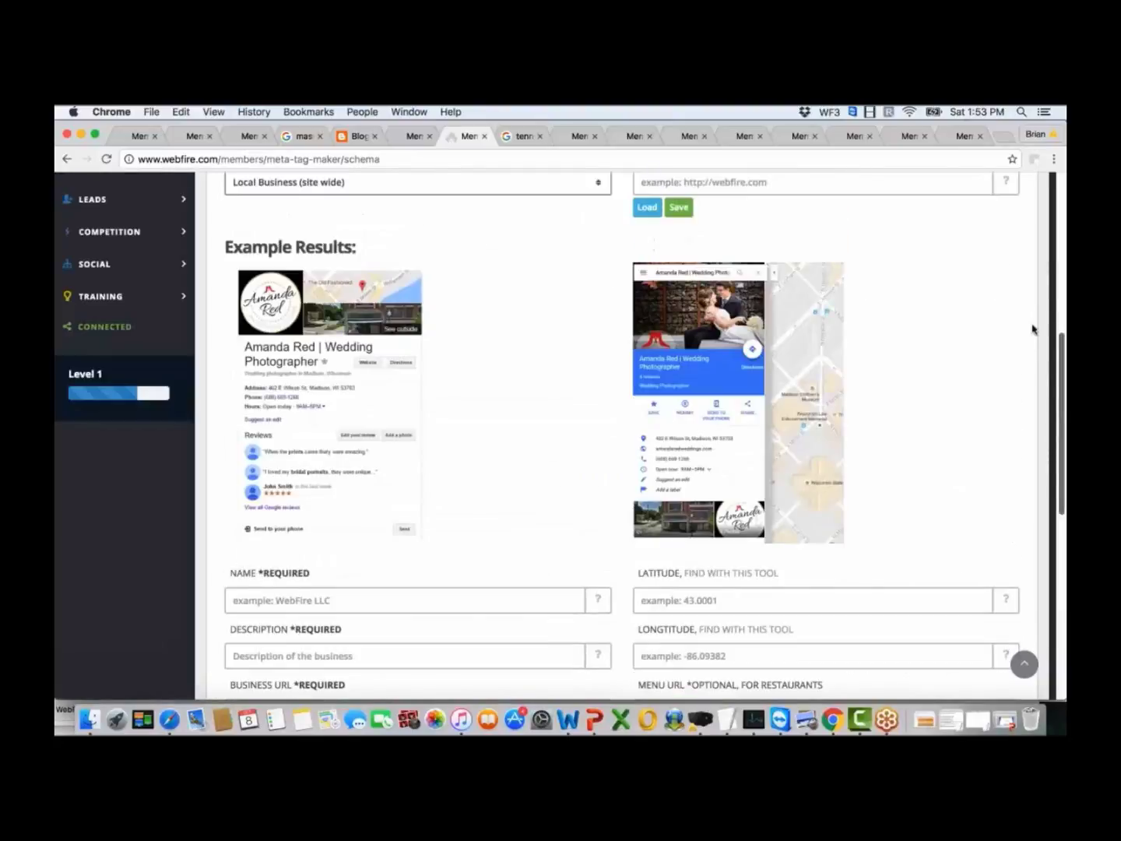
pyautogui.scroll(7, 1034, 330)
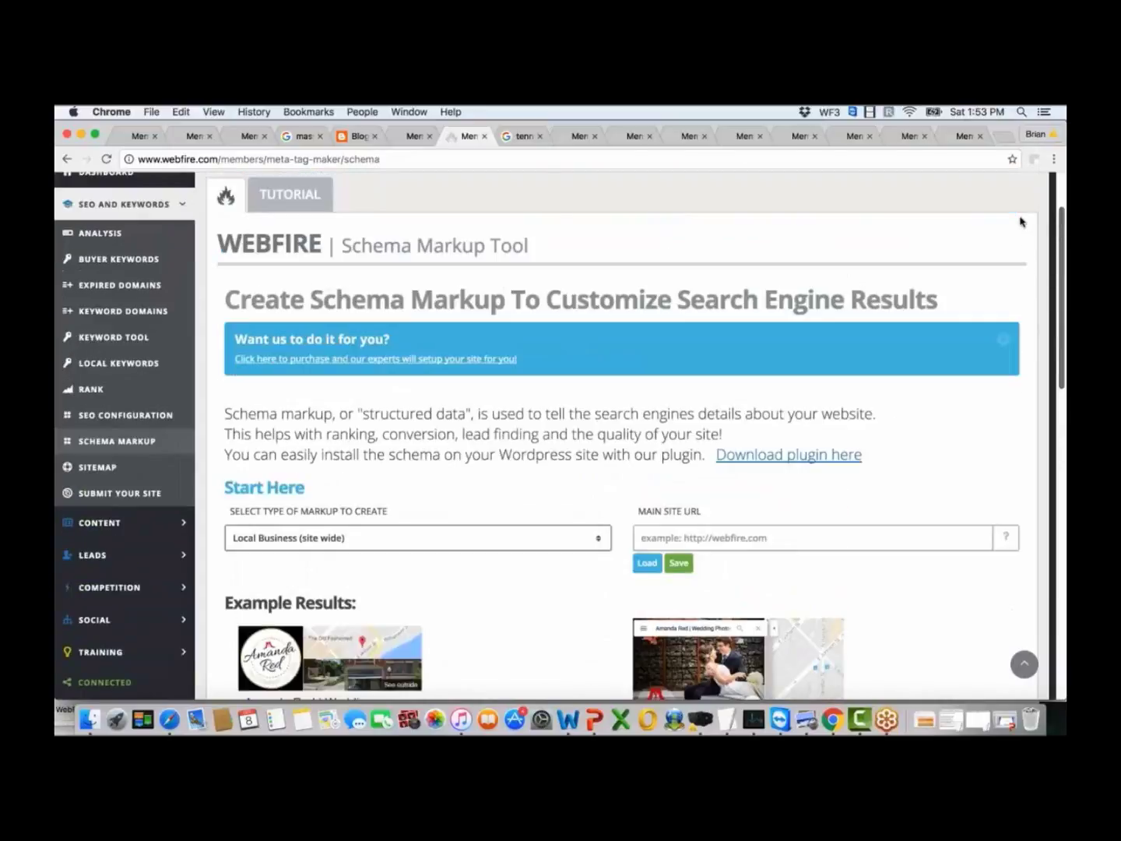
pyautogui.scroll(1, 1021, 221)
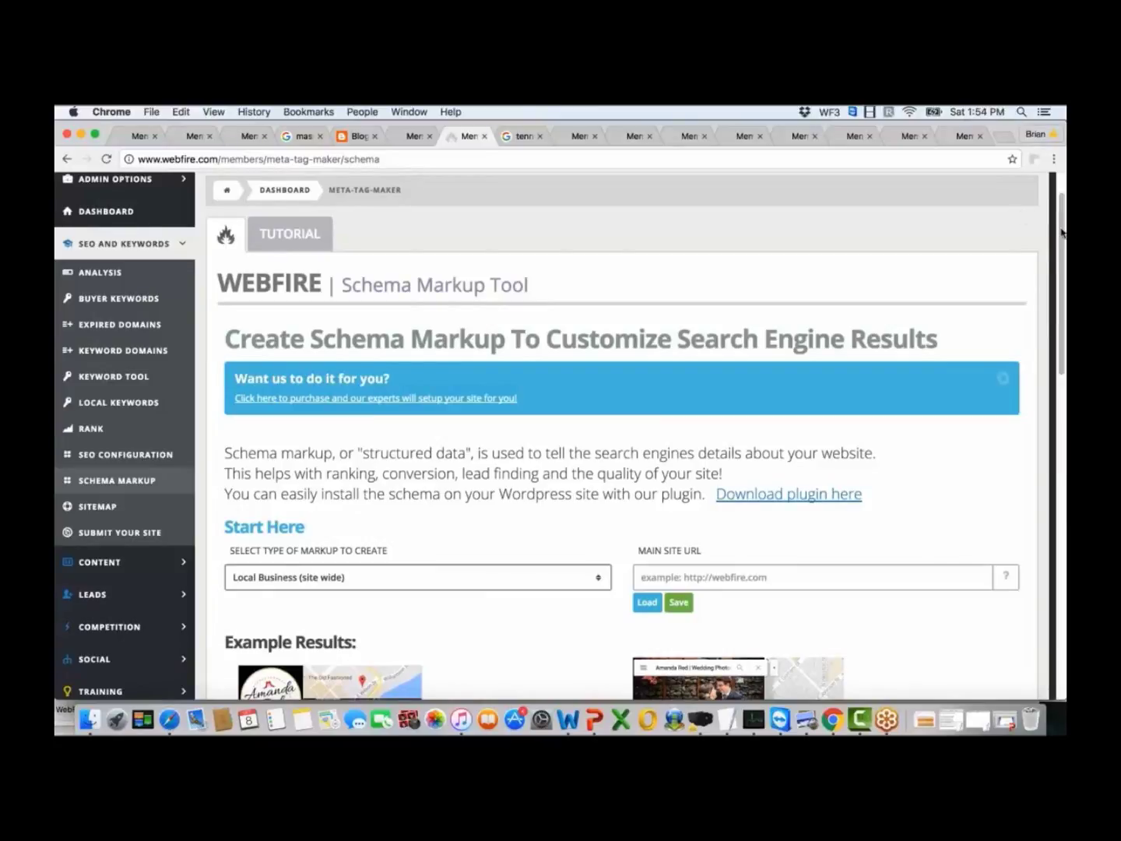
pyautogui.moveTo(1063, 345); pyautogui.dragTo(1065, 536)
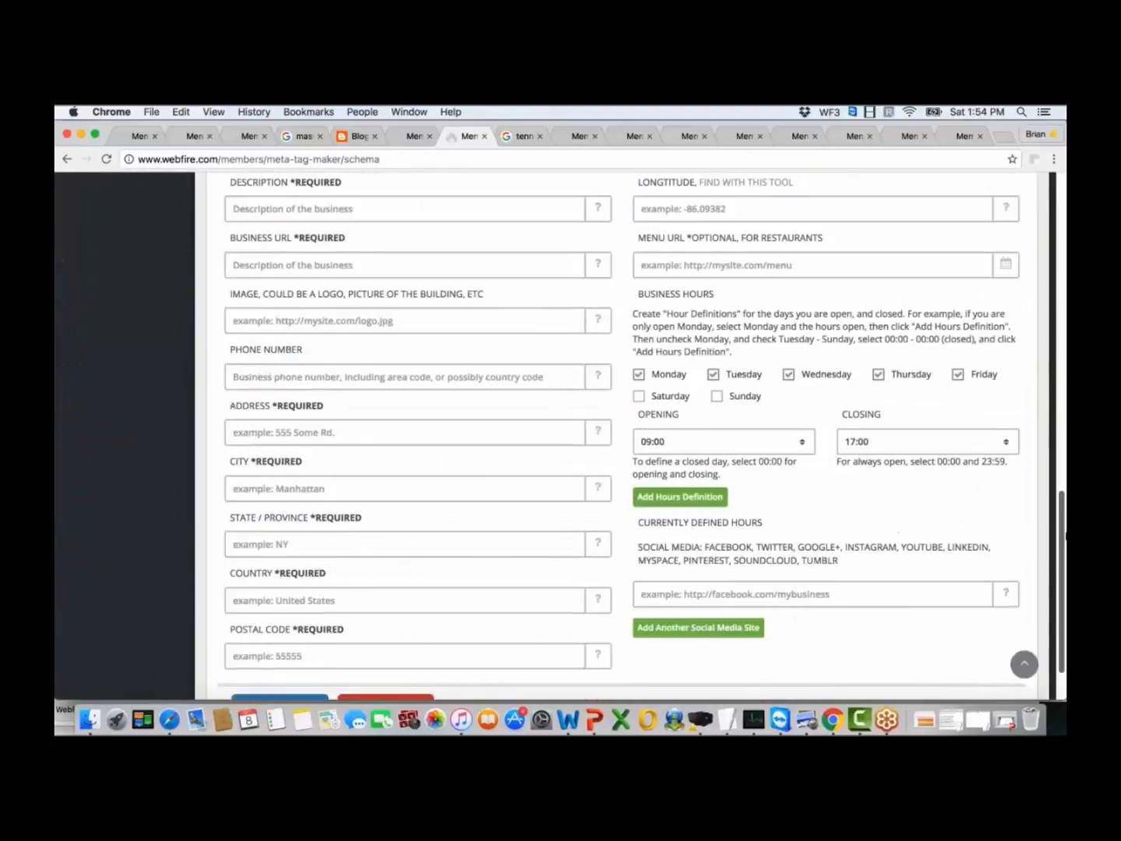
pyautogui.scroll(-2, 1065, 536)
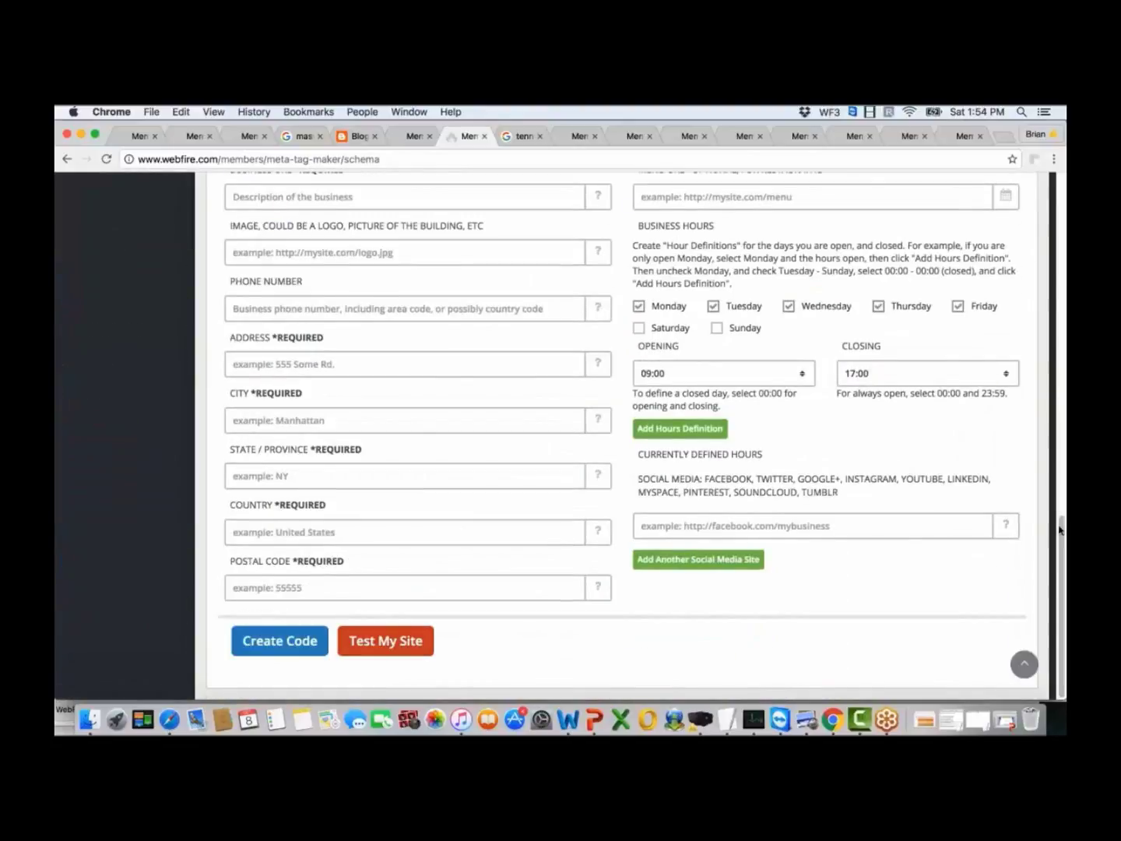
pyautogui.moveTo(1063, 490); pyautogui.dragTo(1040, 195)
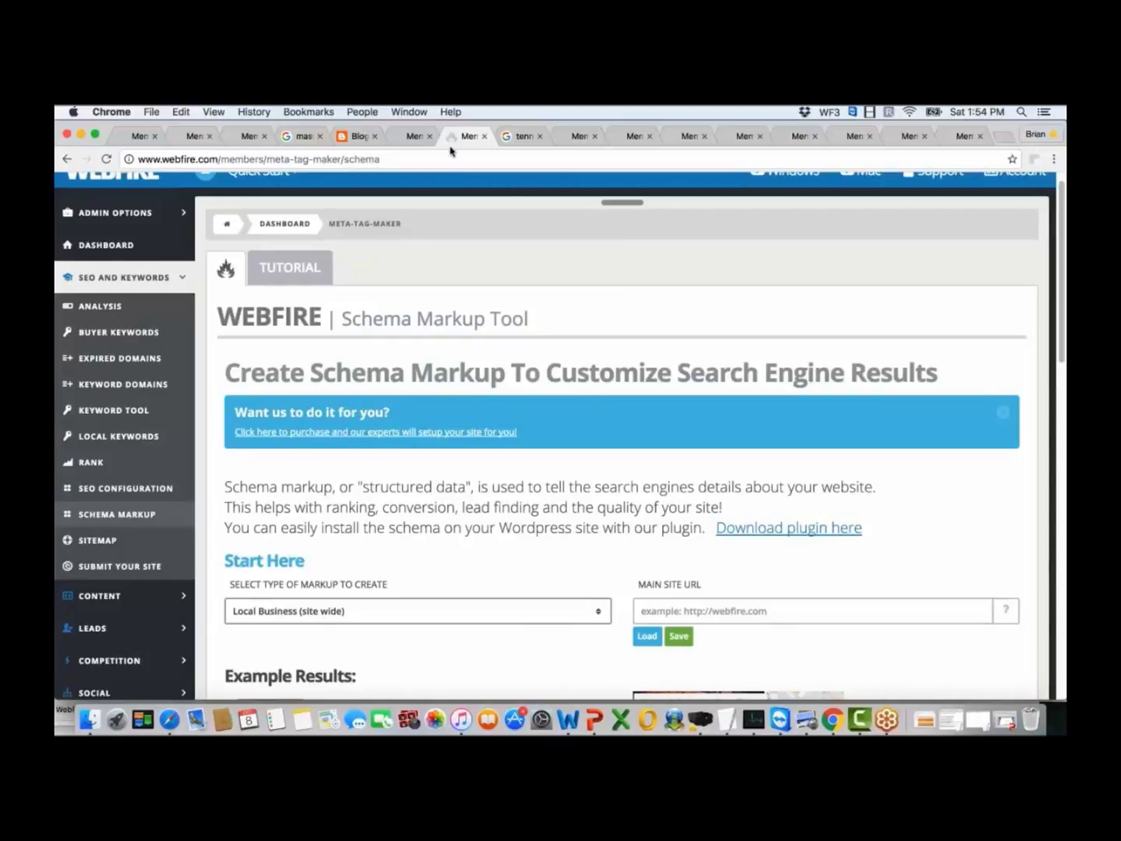
pyautogui.click(518, 137)
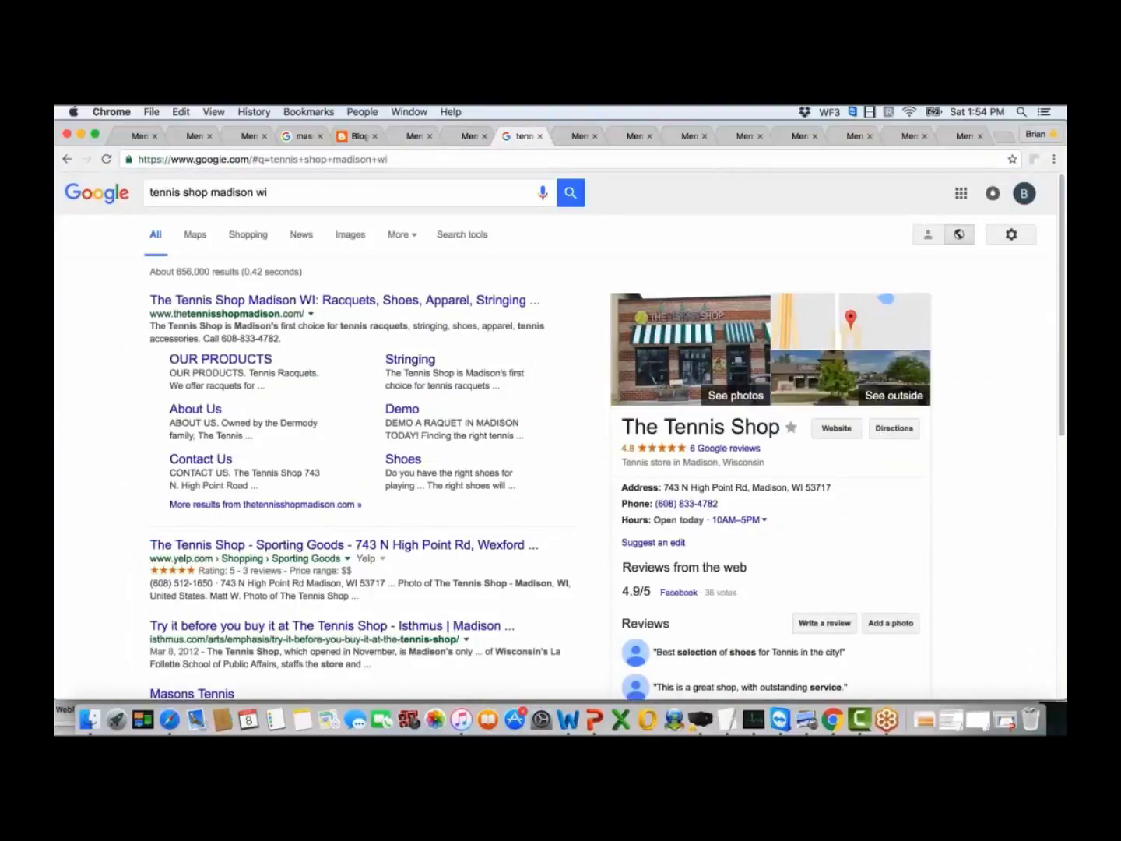
pyautogui.click(466, 137)
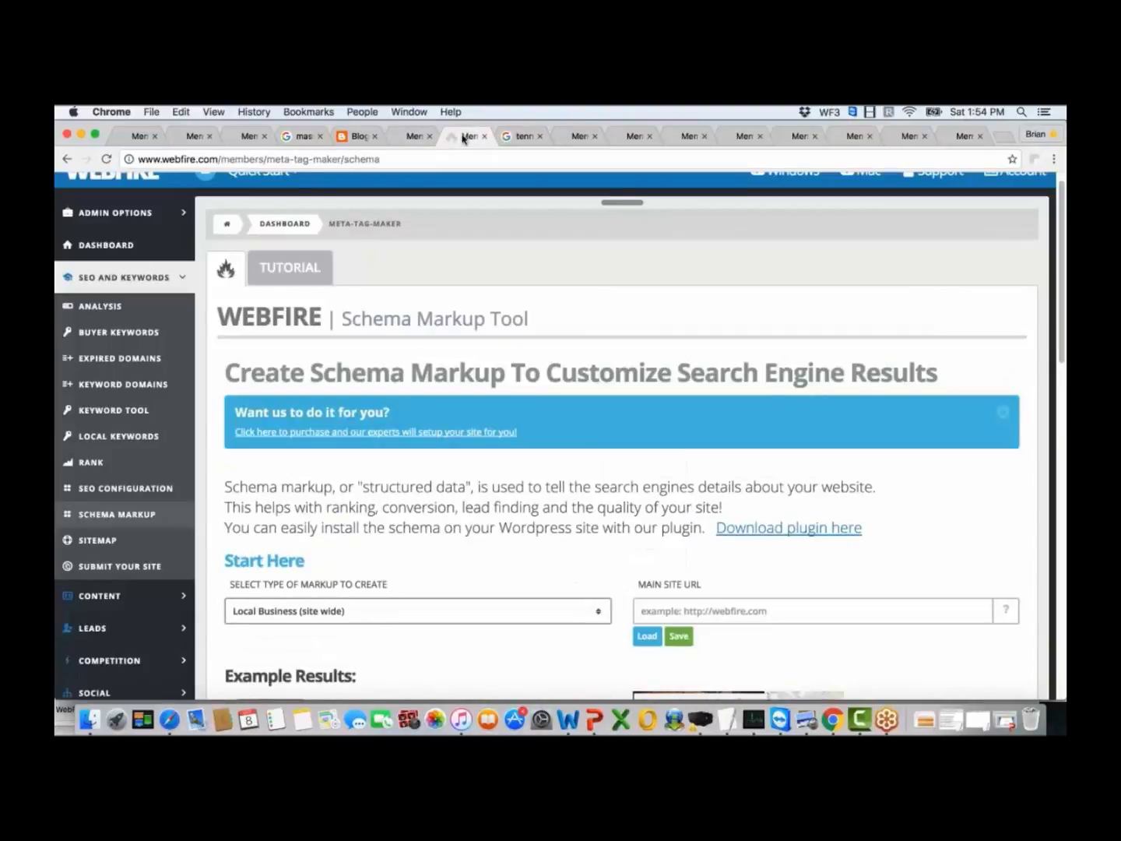